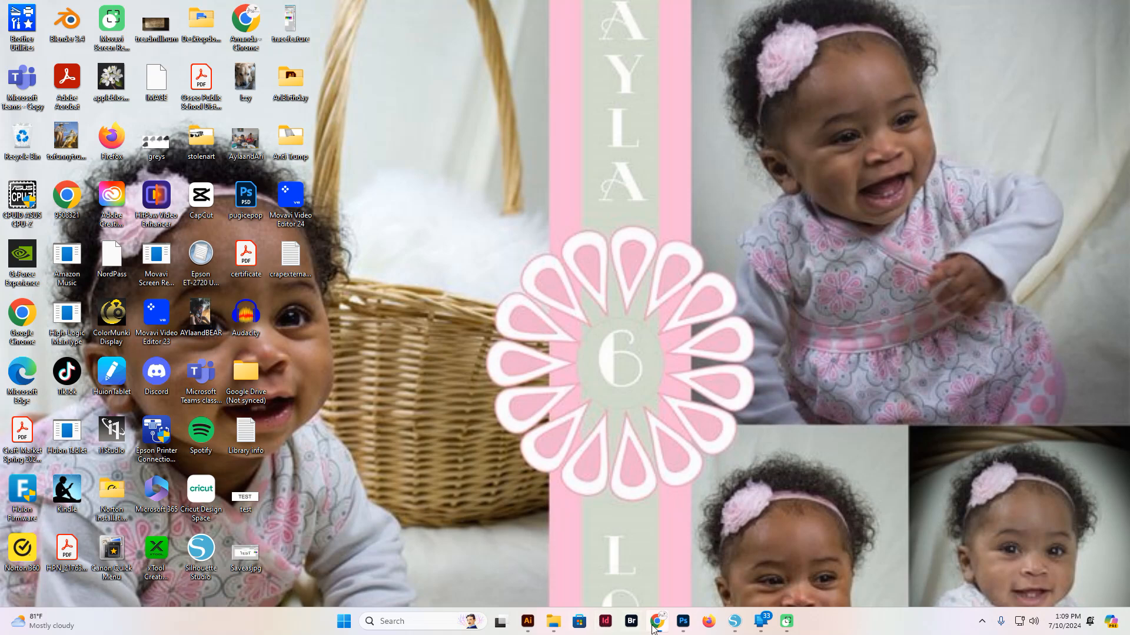
- Switch to Silhouette Studio and add the text "Hello" in the upper part of the blank page
{"action": "mouse_move", "coordinate": [653, 628]}
{"action": "mouse_move", "coordinate": [730, 625]}
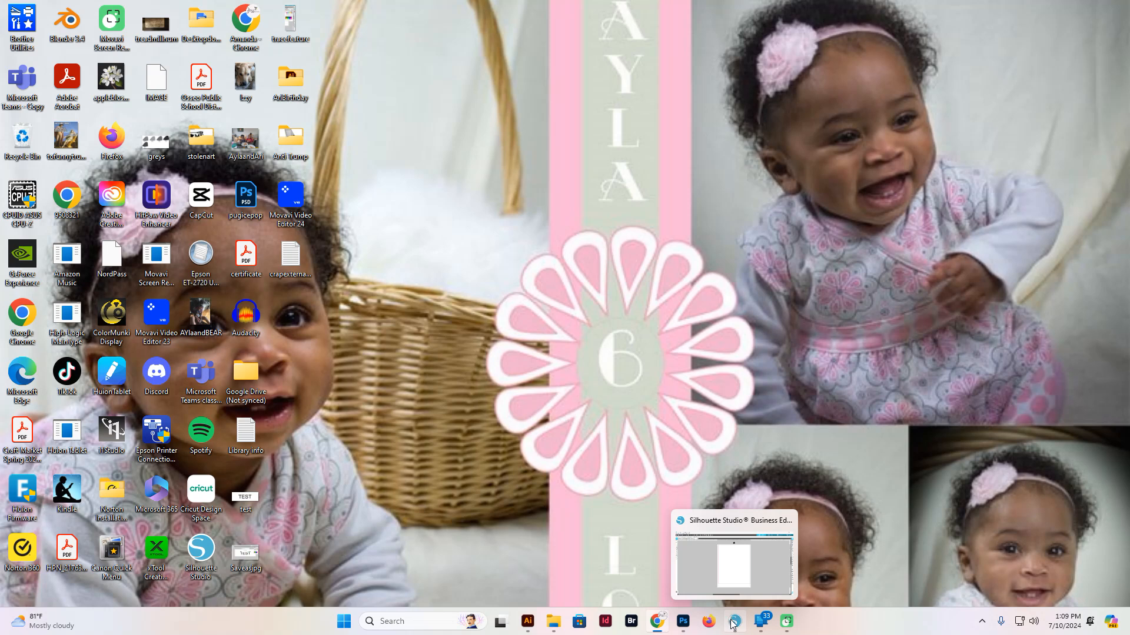
{"action": "left_click", "coordinate": [732, 624]}
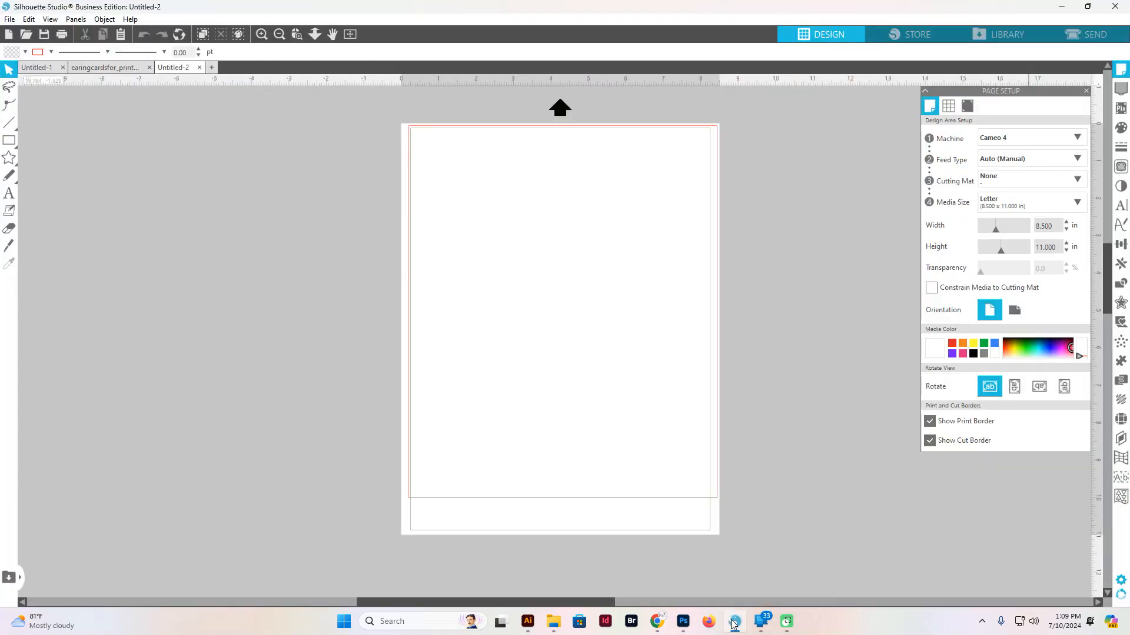
{"action": "left_click", "coordinate": [9, 193]}
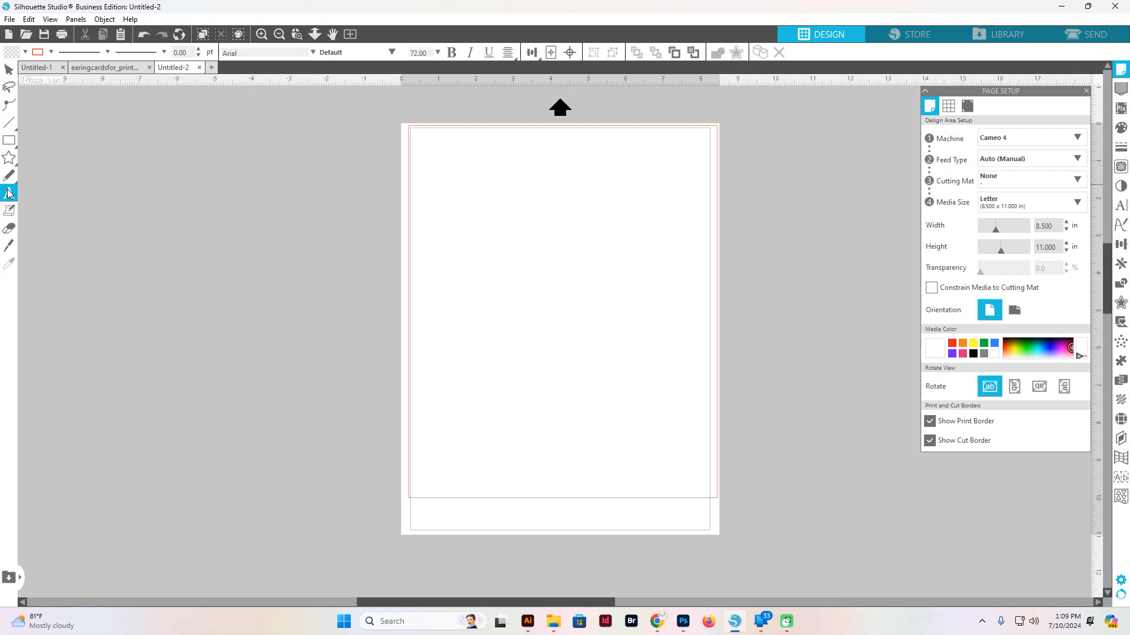
{"action": "left_click", "coordinate": [454, 207]}
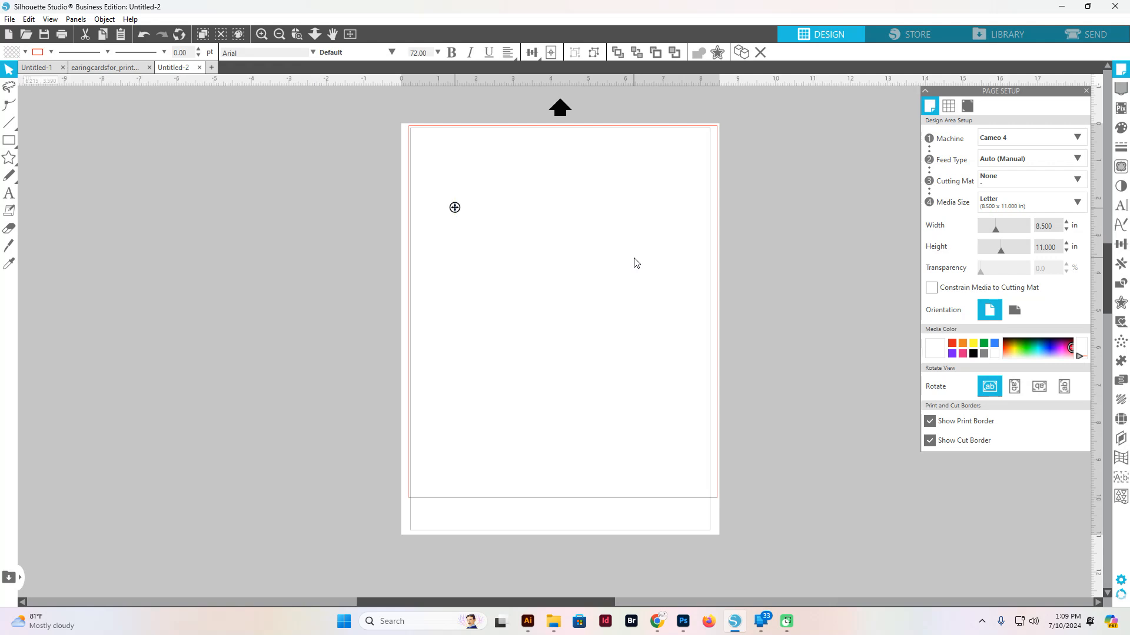
{"action": "type", "text": "Hello"}
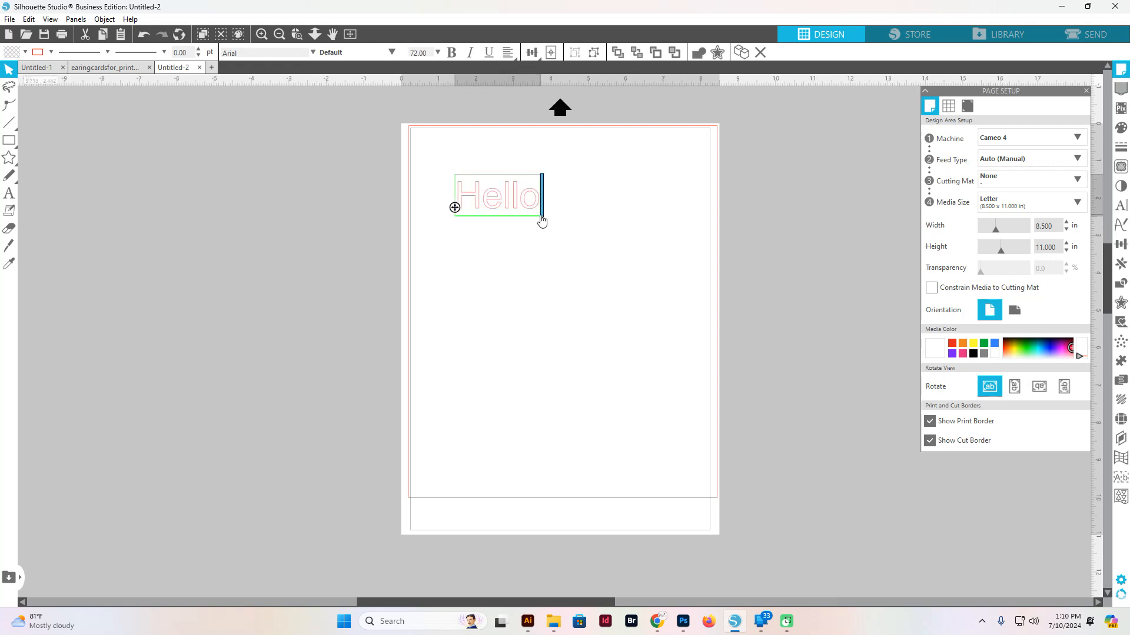
- Give the "Hello" text a black line colour (141414) and a red fill (ED242B)
{"action": "left_click_drag", "start_coordinate": [463, 184], "coordinate": [545, 195]}
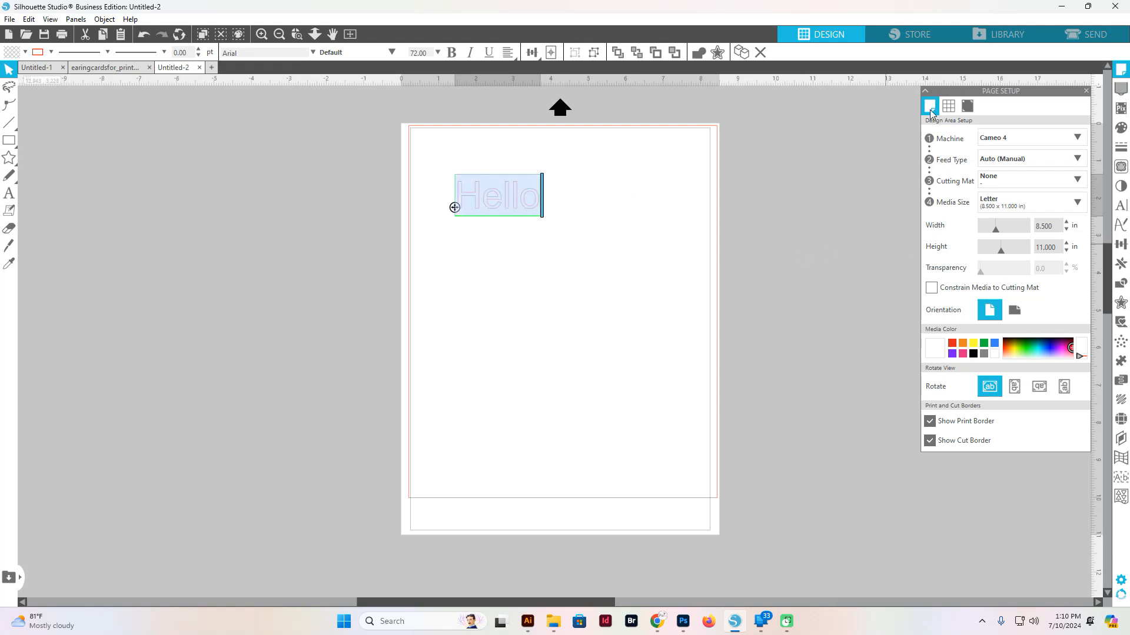
{"action": "left_click", "coordinate": [1121, 146]}
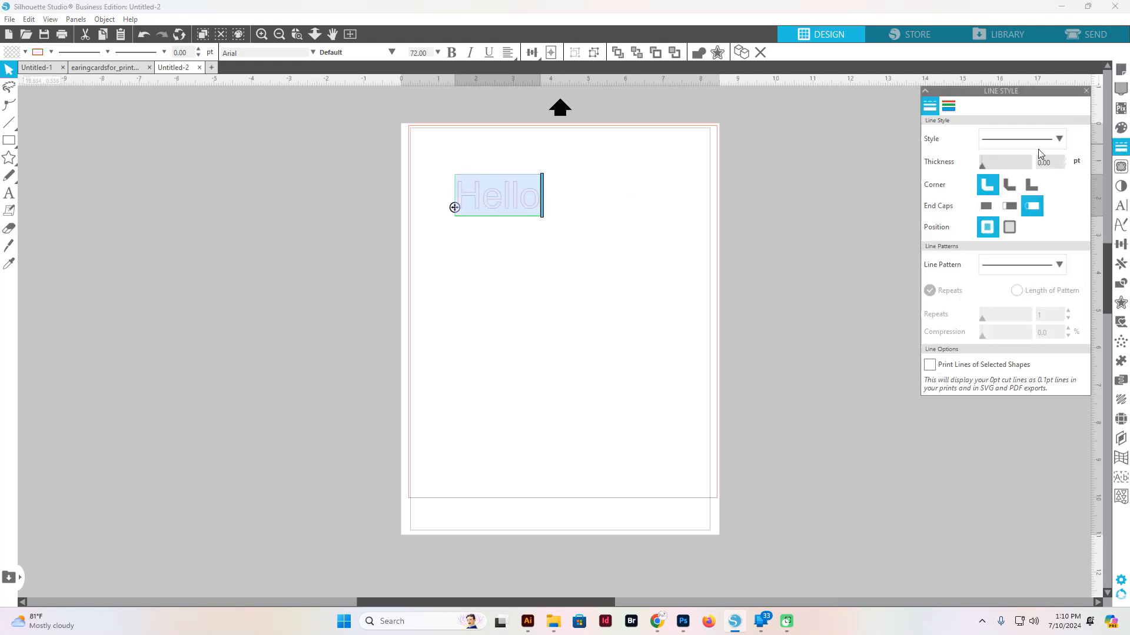
{"action": "left_click", "coordinate": [948, 106]}
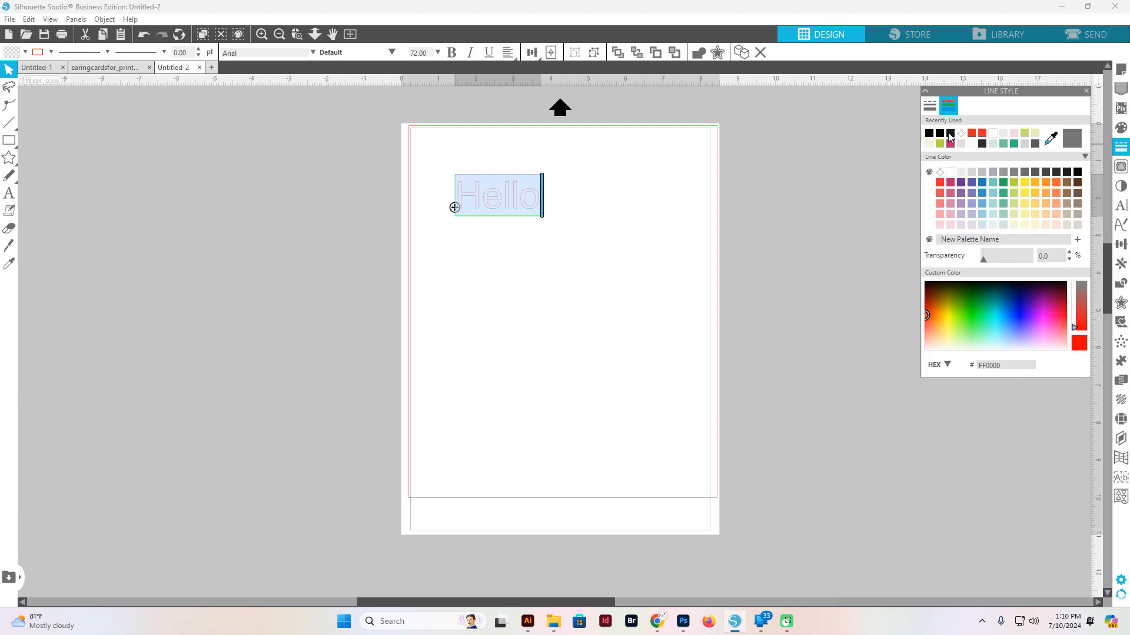
{"action": "left_click", "coordinate": [950, 134]}
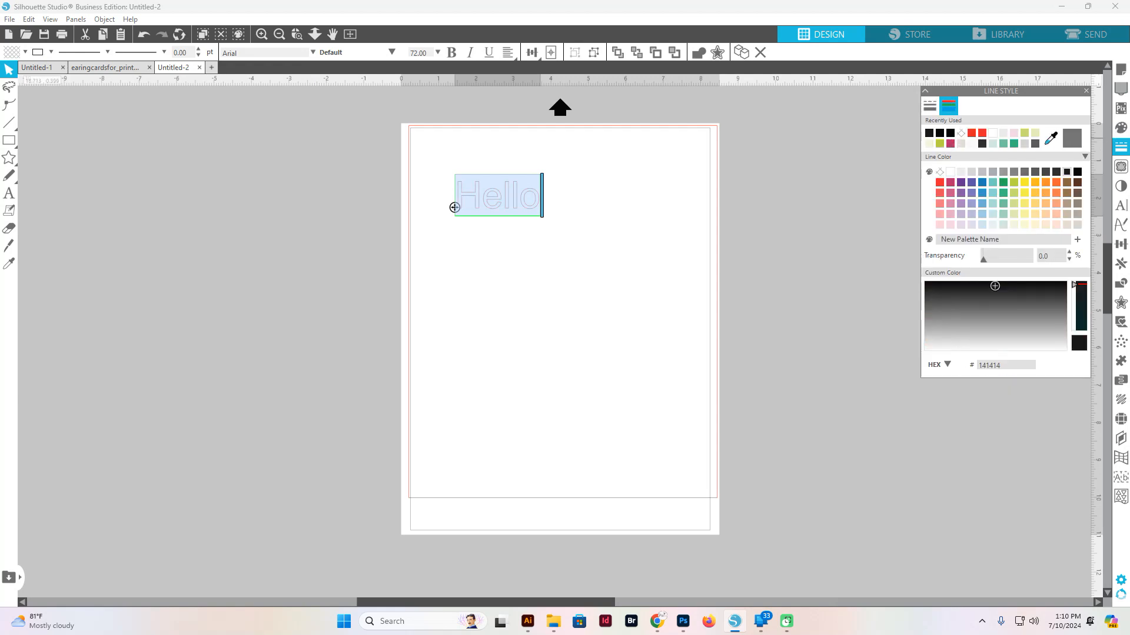
{"action": "left_click", "coordinate": [1124, 128]}
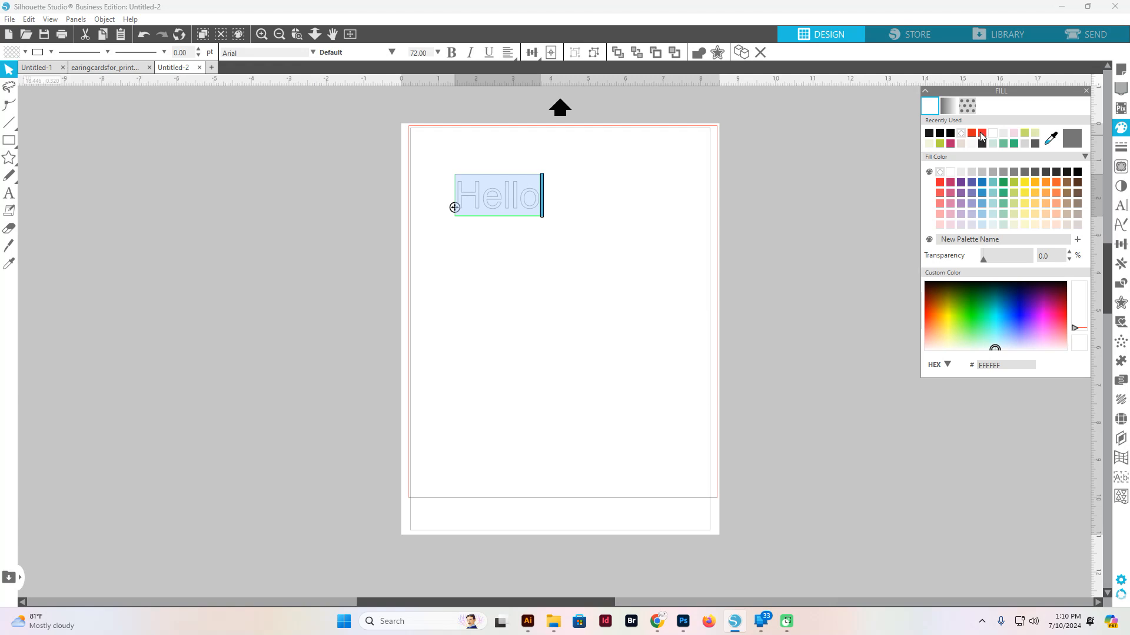
{"action": "left_click", "coordinate": [982, 133]}
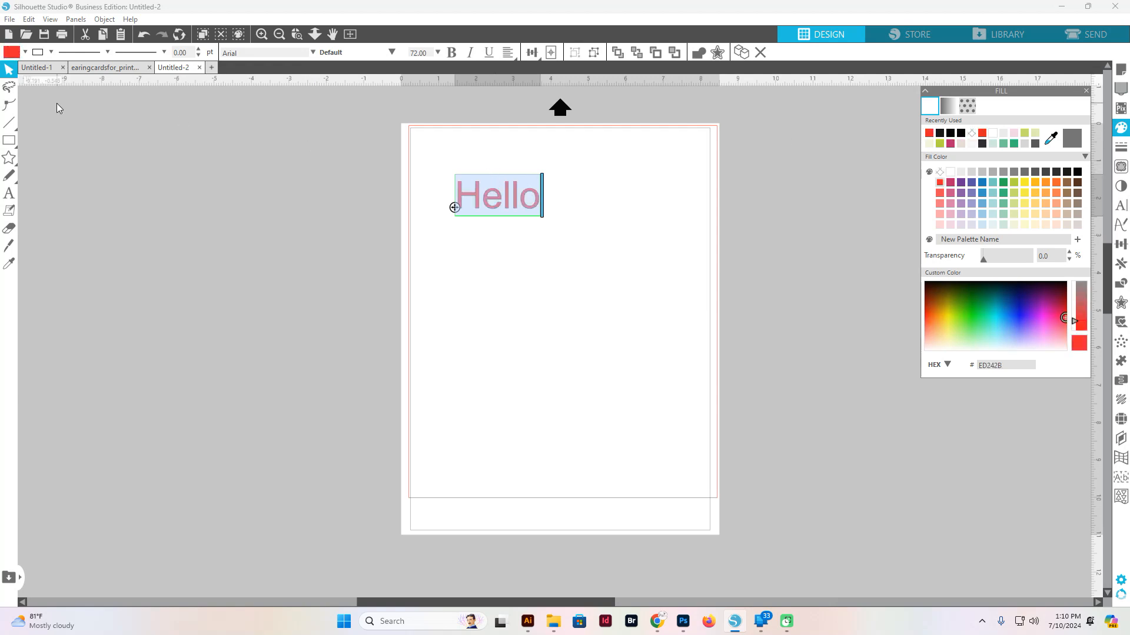
{"action": "left_click", "coordinate": [212, 185]}
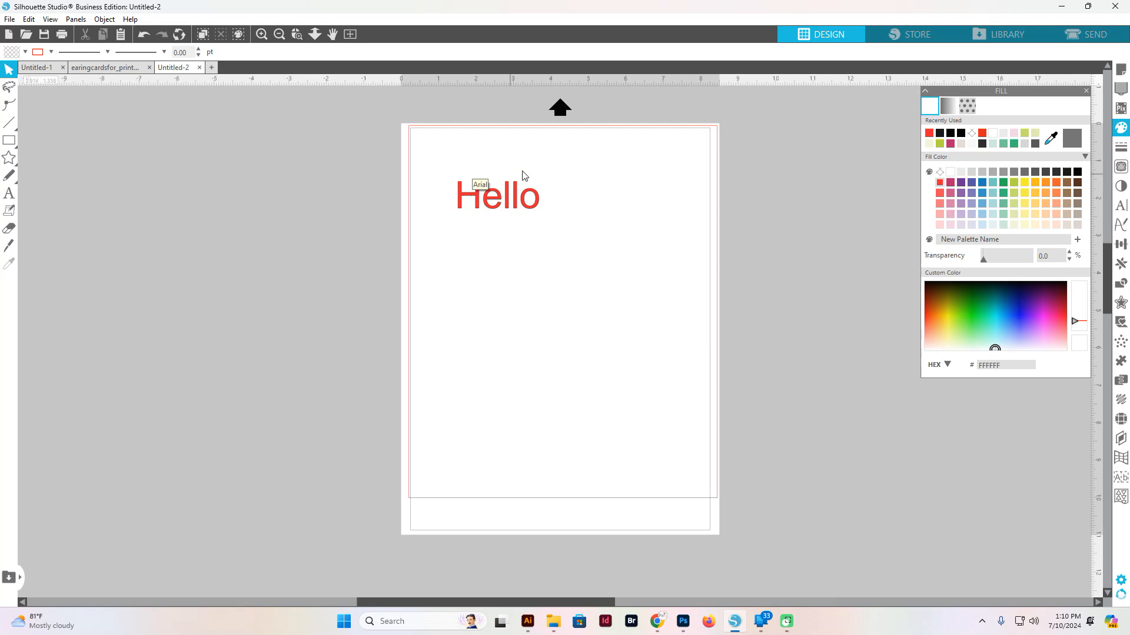
- Create a 0.095 in offset outline with rounded corners around the "Hello" text
{"action": "left_click", "coordinate": [525, 203]}
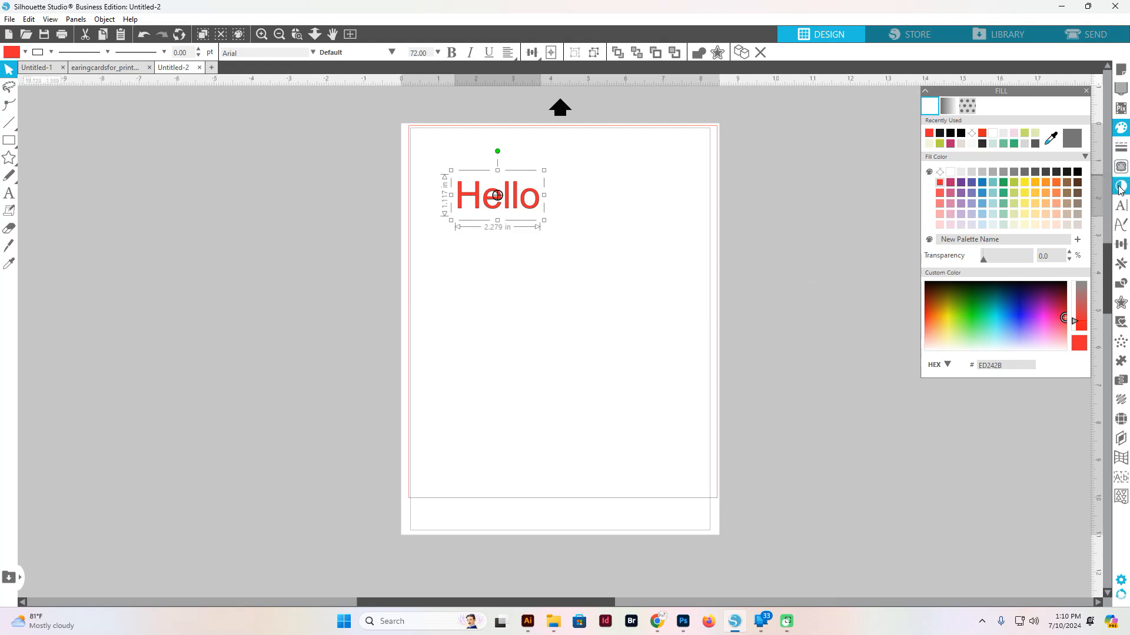
{"action": "left_click", "coordinate": [1119, 303]}
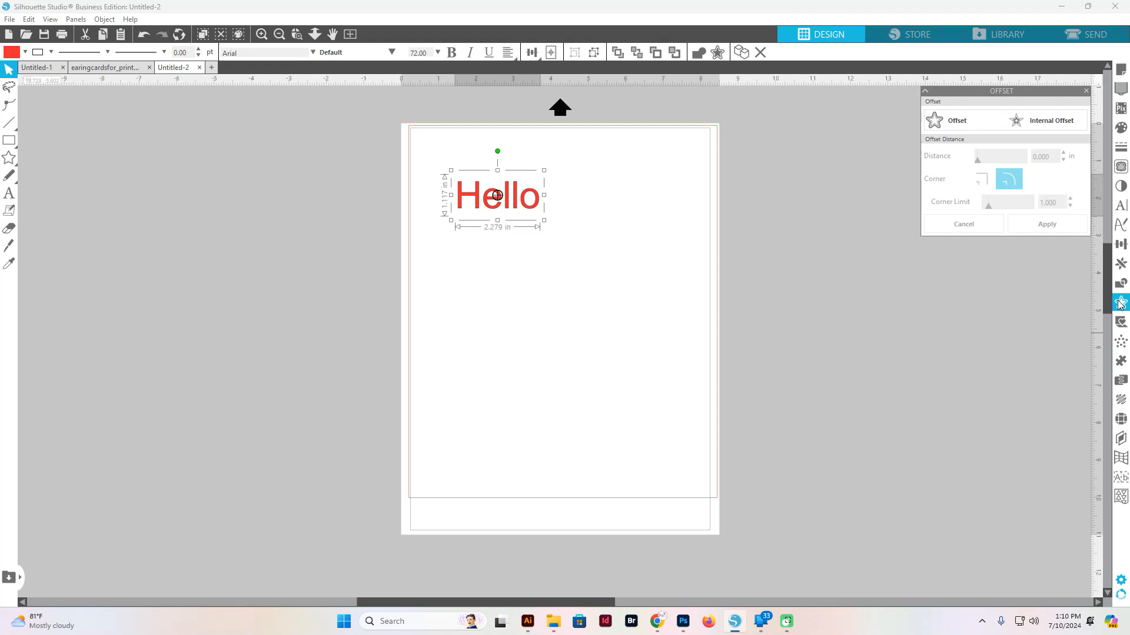
{"action": "left_click", "coordinate": [943, 125]}
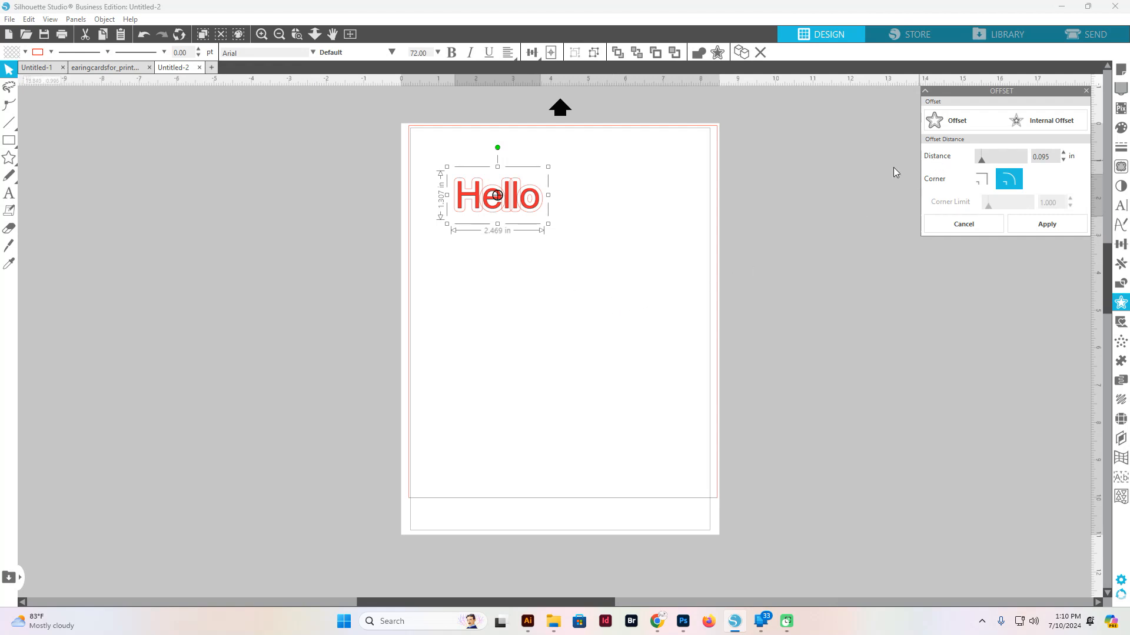
{"action": "left_click", "coordinate": [1120, 284]}
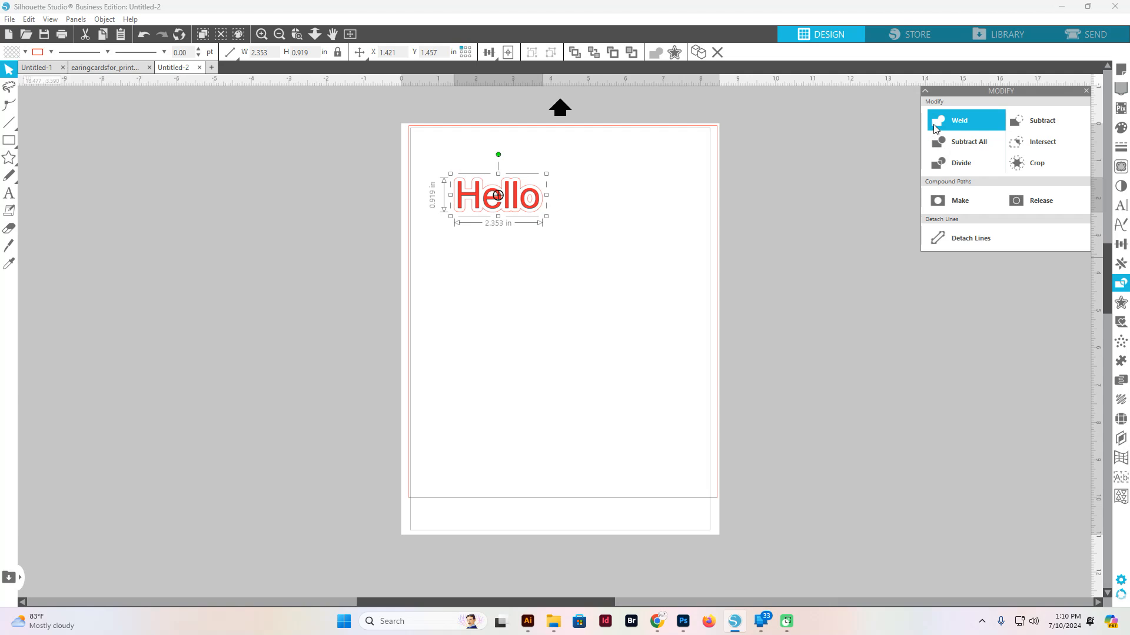
{"action": "left_click", "coordinate": [683, 213]}
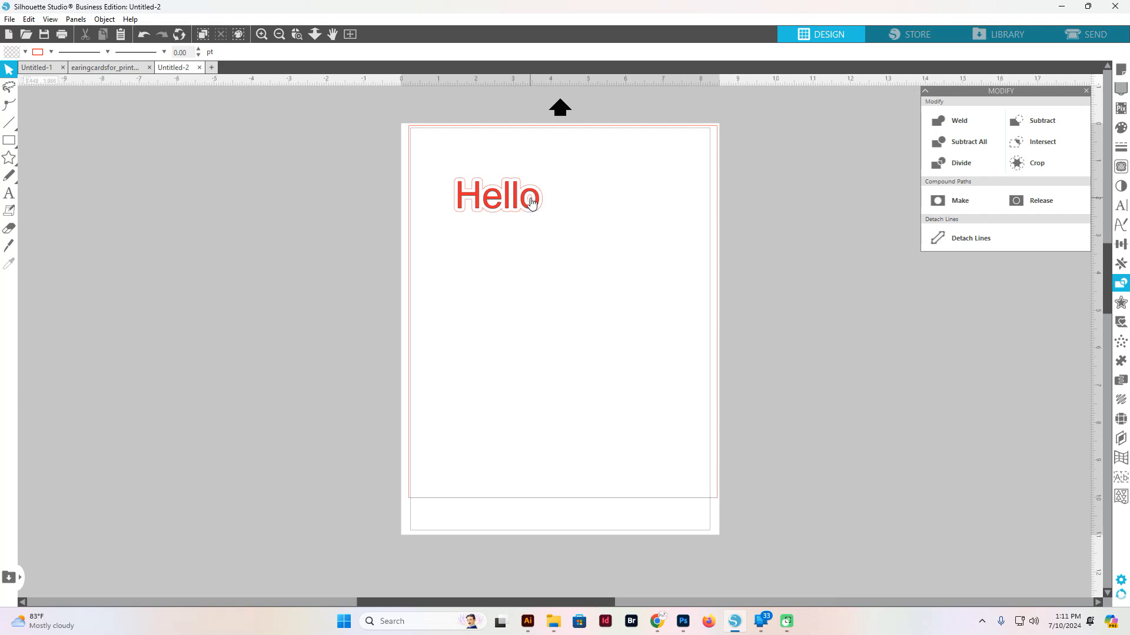
{"action": "left_click", "coordinate": [513, 217]}
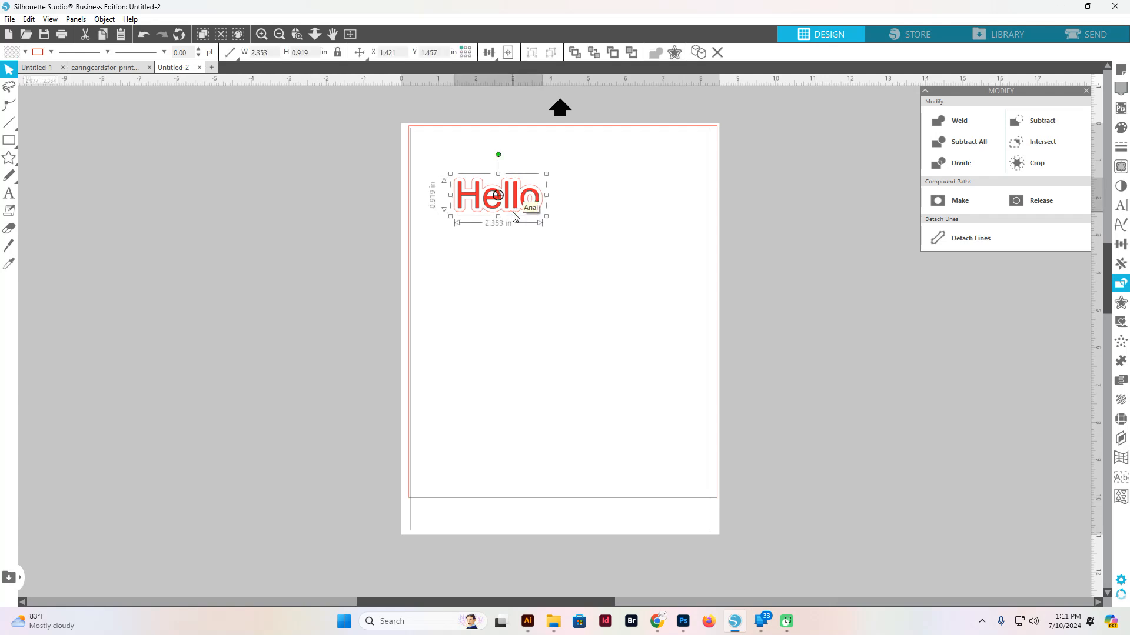
{"action": "left_click", "coordinate": [567, 235]}
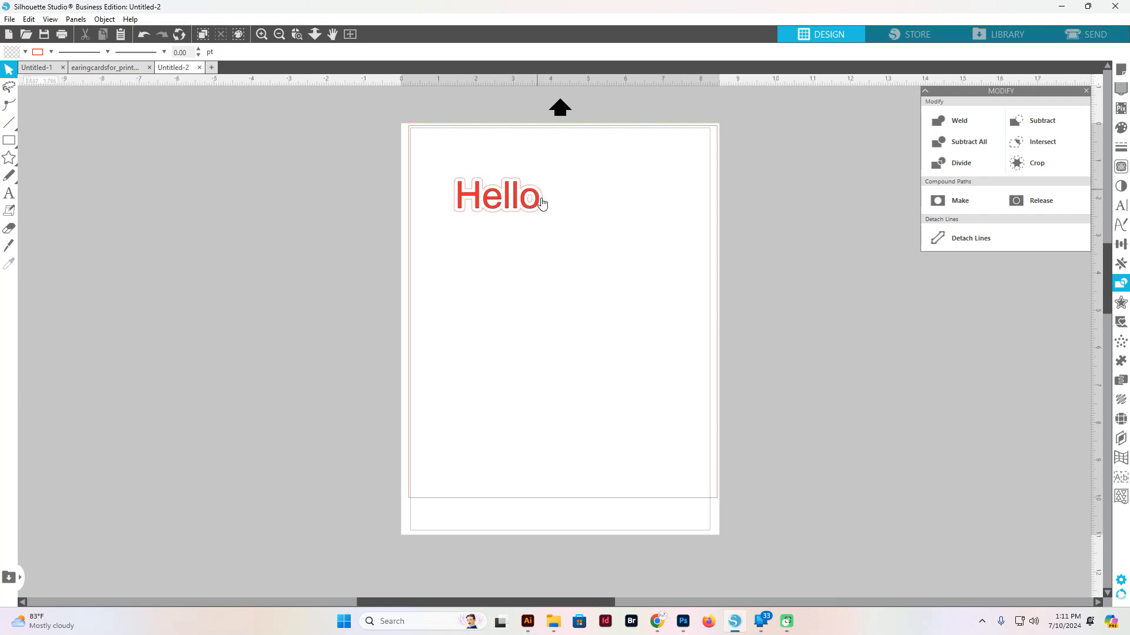
- Set the red "Hello" text to No Cut in the send settings
{"action": "left_click", "coordinate": [1078, 38]}
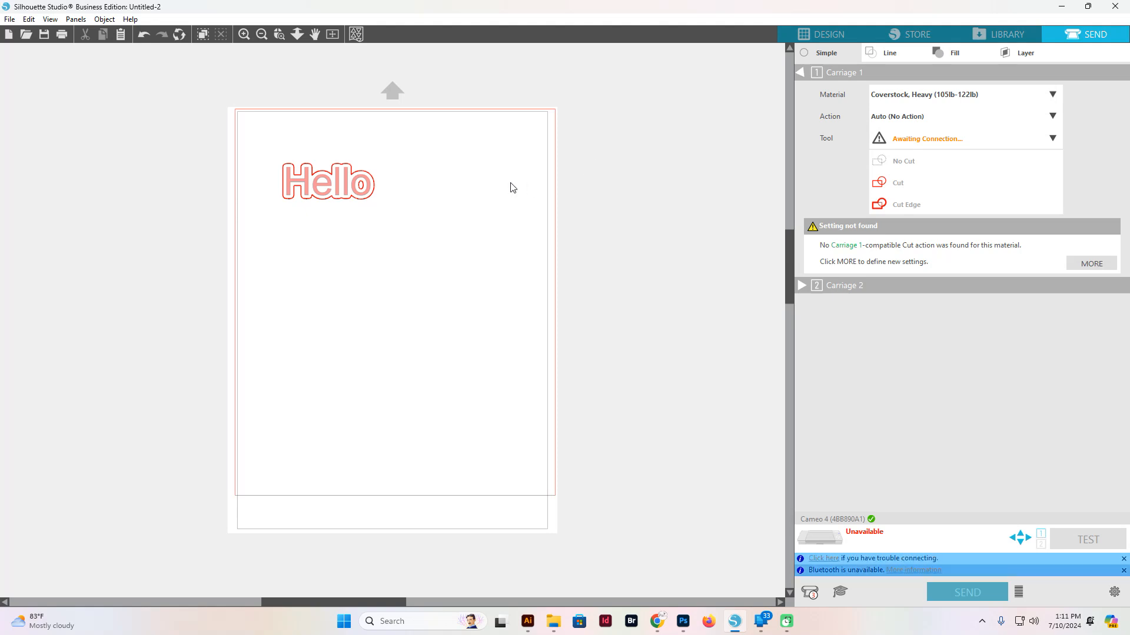
{"action": "left_click_drag", "start_coordinate": [380, 158], "coordinate": [282, 210]}
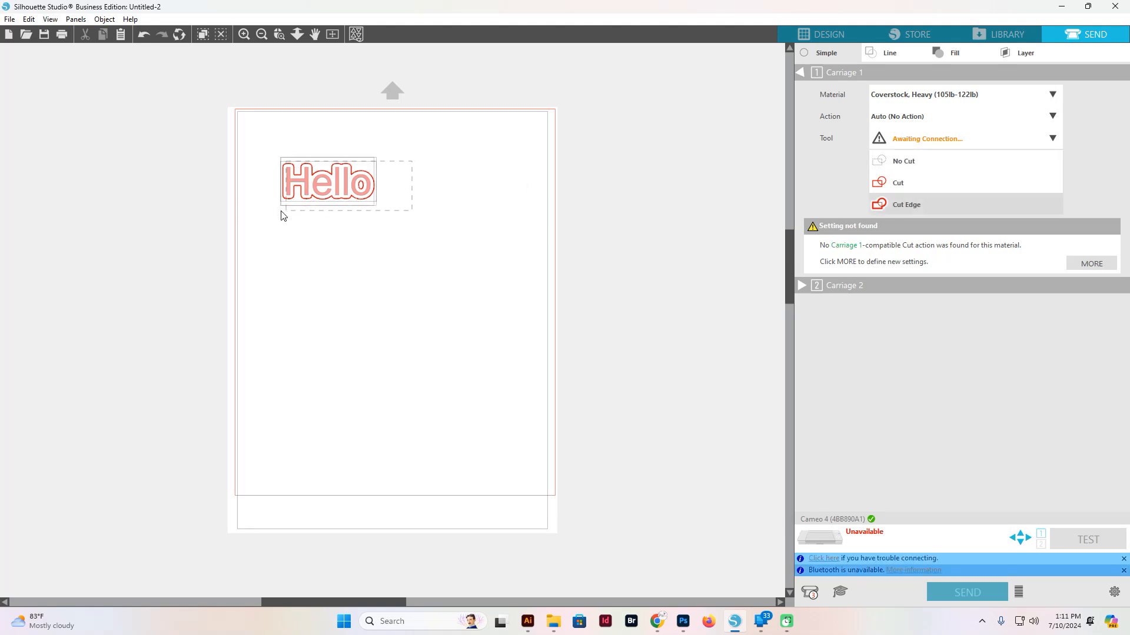
{"action": "left_click", "coordinate": [383, 209]}
{"action": "left_click", "coordinate": [344, 190]}
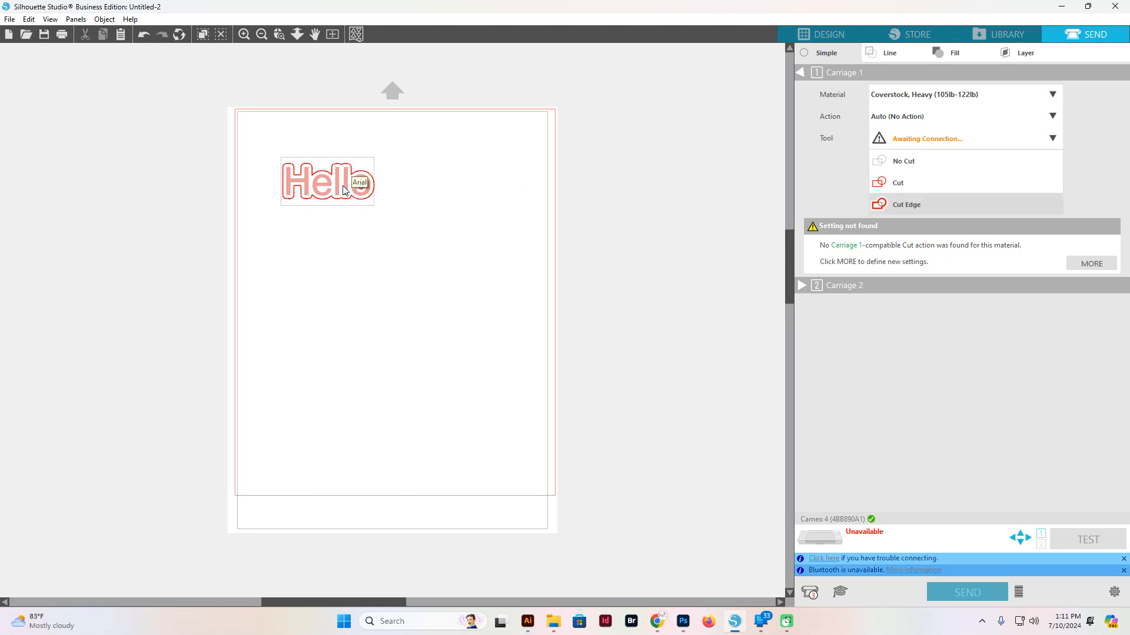
{"action": "left_click", "coordinate": [899, 167]}
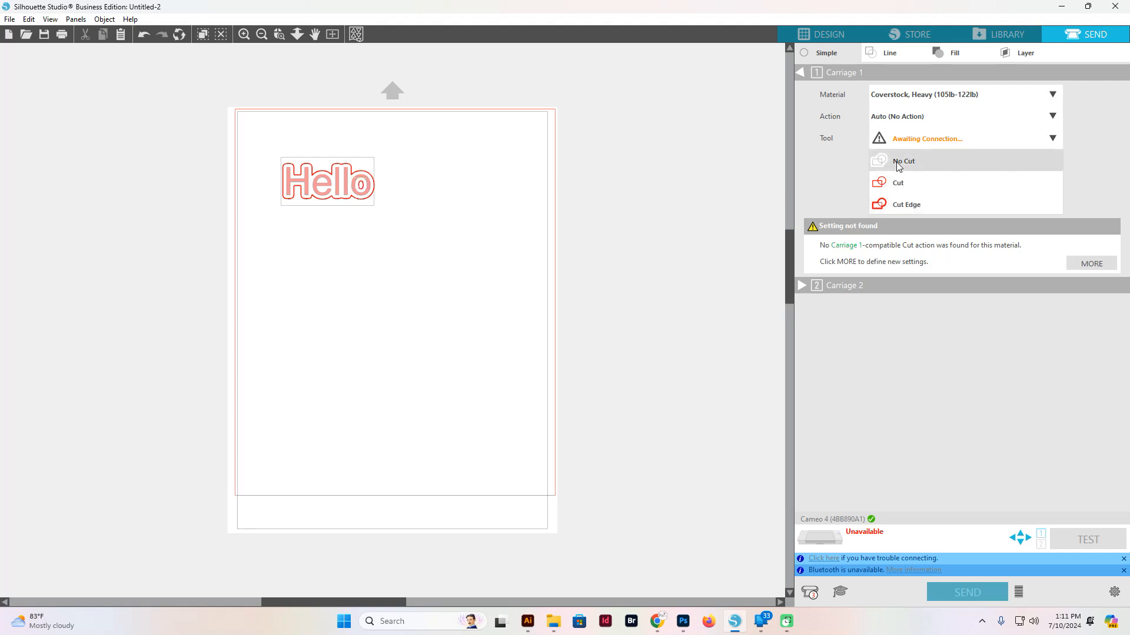
{"action": "left_click", "coordinate": [484, 207]}
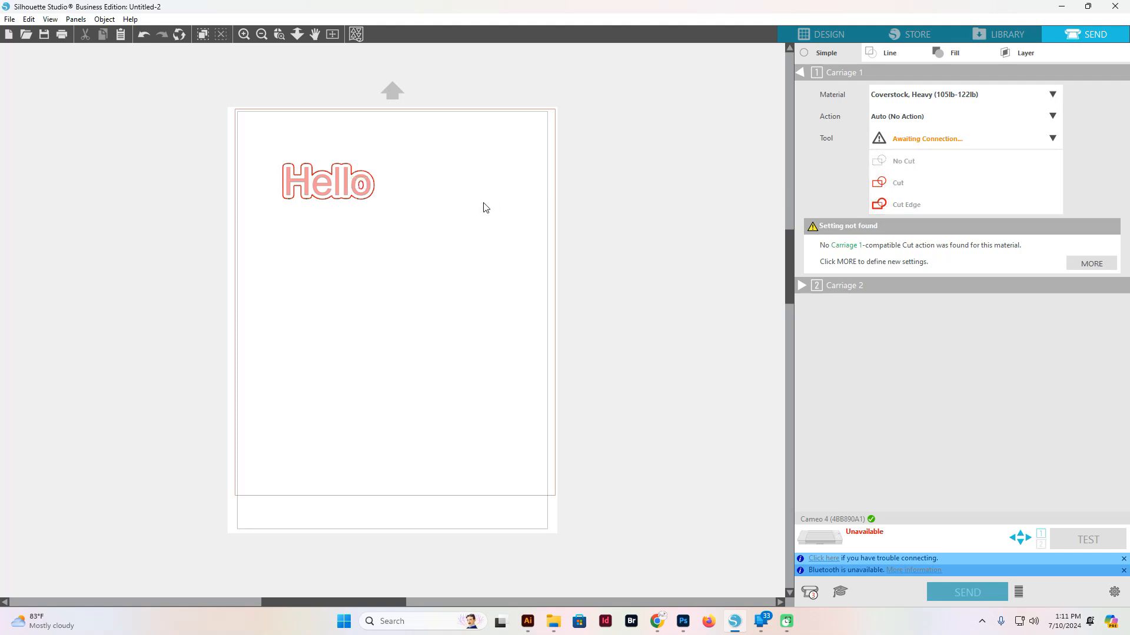
- Set the offset outline around the text to Cut
{"action": "left_click", "coordinate": [365, 205]}
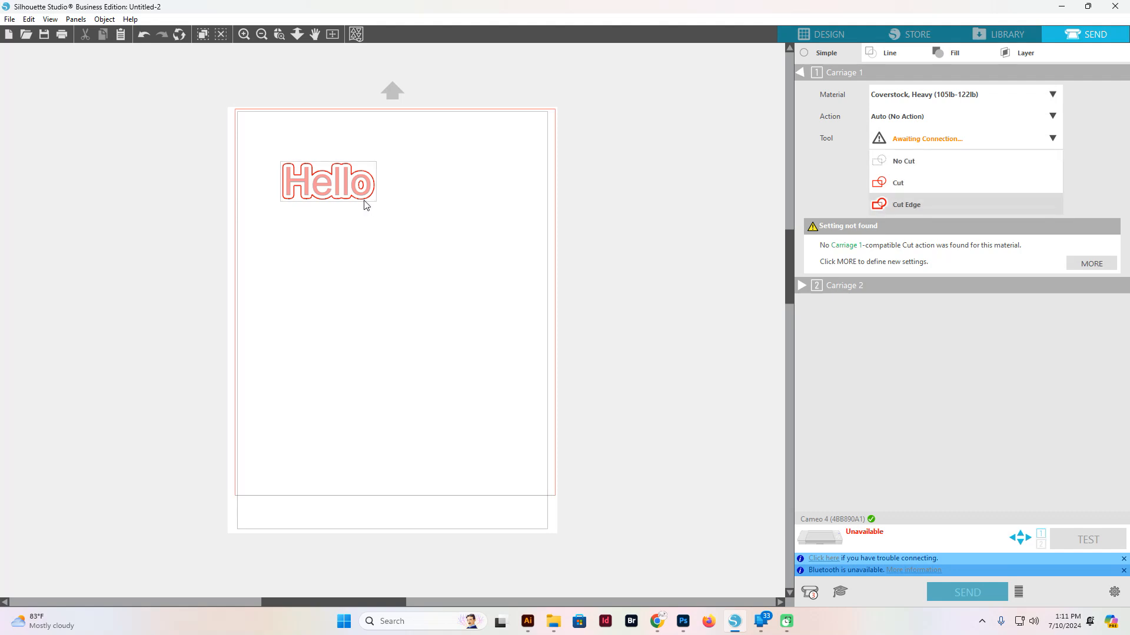
{"action": "left_click", "coordinate": [898, 189]}
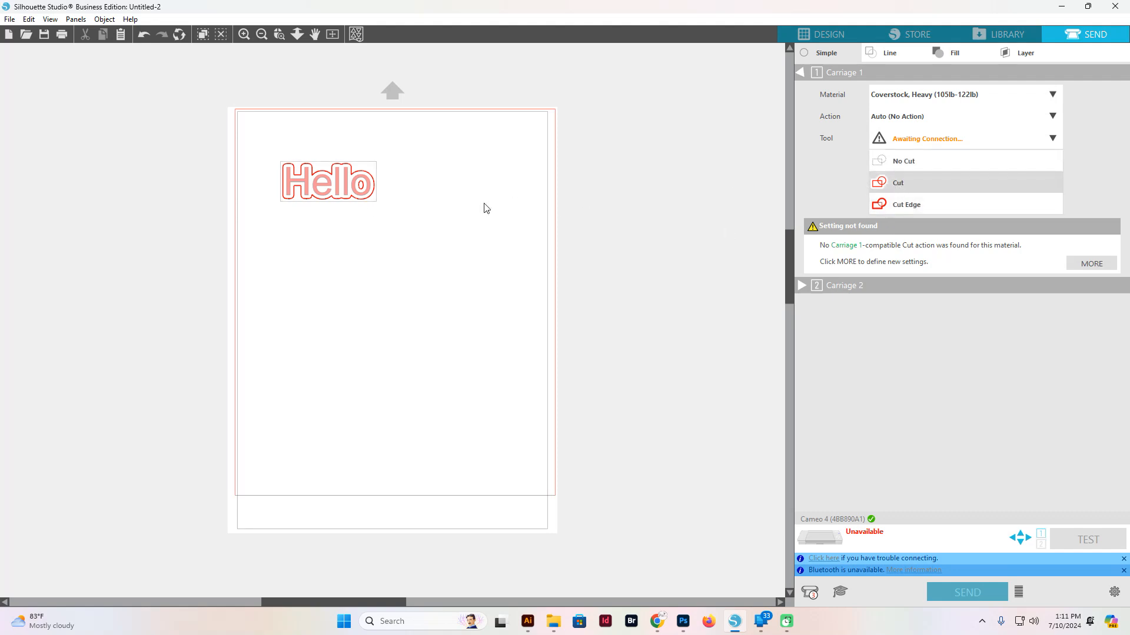
{"action": "left_click", "coordinate": [469, 212]}
- Move the "Hello" text below and away from its outline, check the outline's cut setting, and select both shapes
{"action": "left_click", "coordinate": [371, 202]}
{"action": "left_click_drag", "start_coordinate": [371, 202], "coordinate": [429, 265]}
{"action": "left_click", "coordinate": [415, 254]}
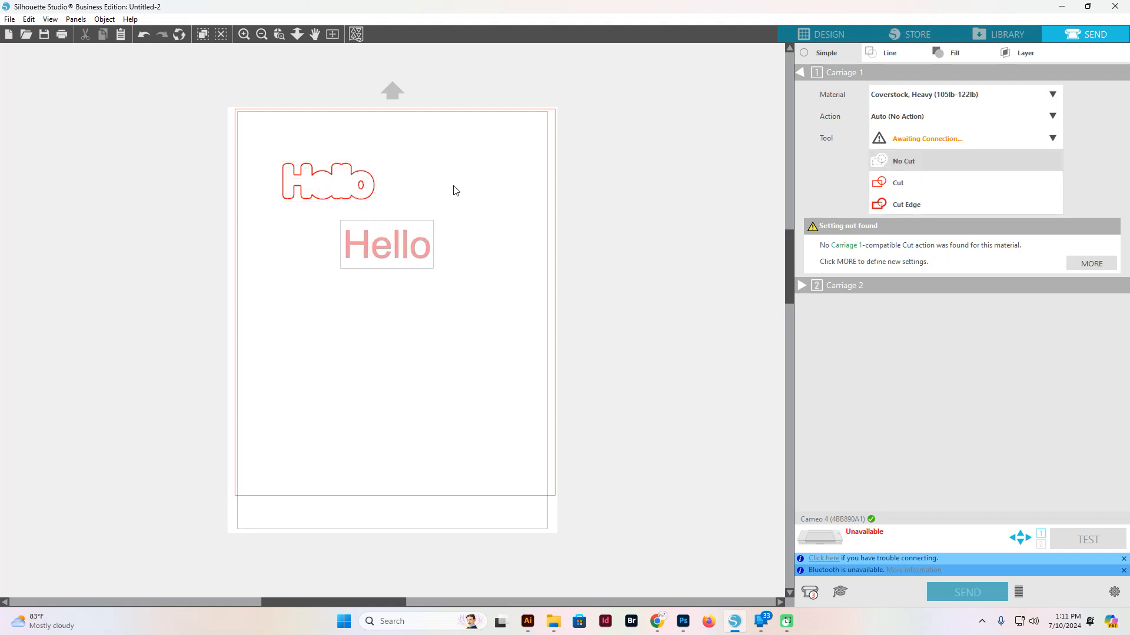
{"action": "left_click", "coordinate": [356, 200]}
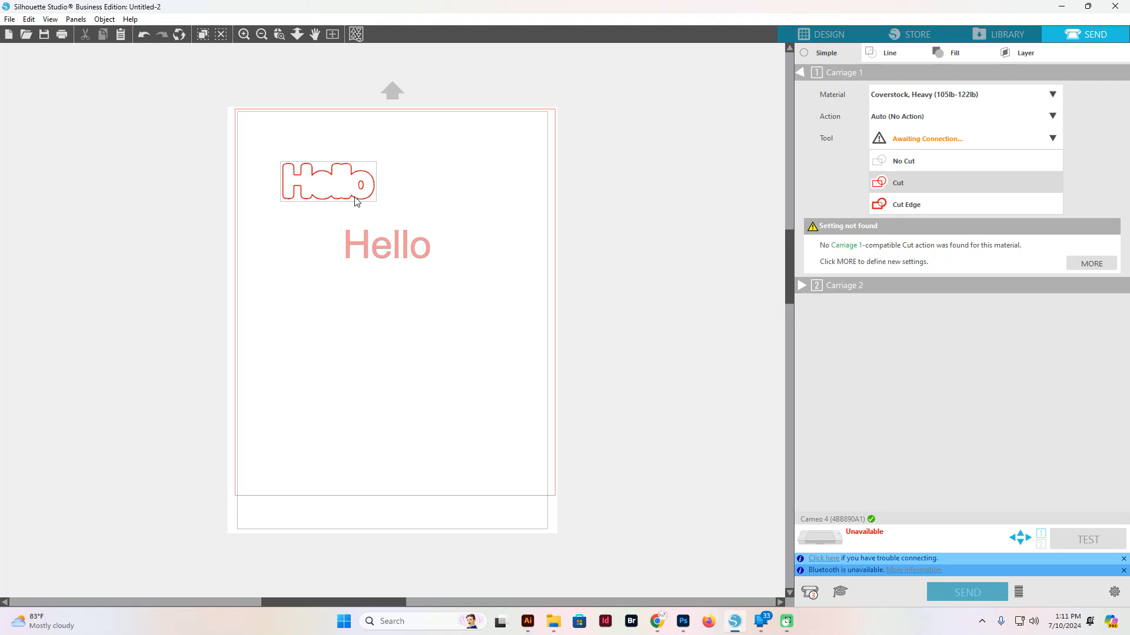
{"action": "left_click", "coordinate": [450, 223]}
{"action": "left_click_drag", "start_coordinate": [446, 145], "coordinate": [288, 303]}
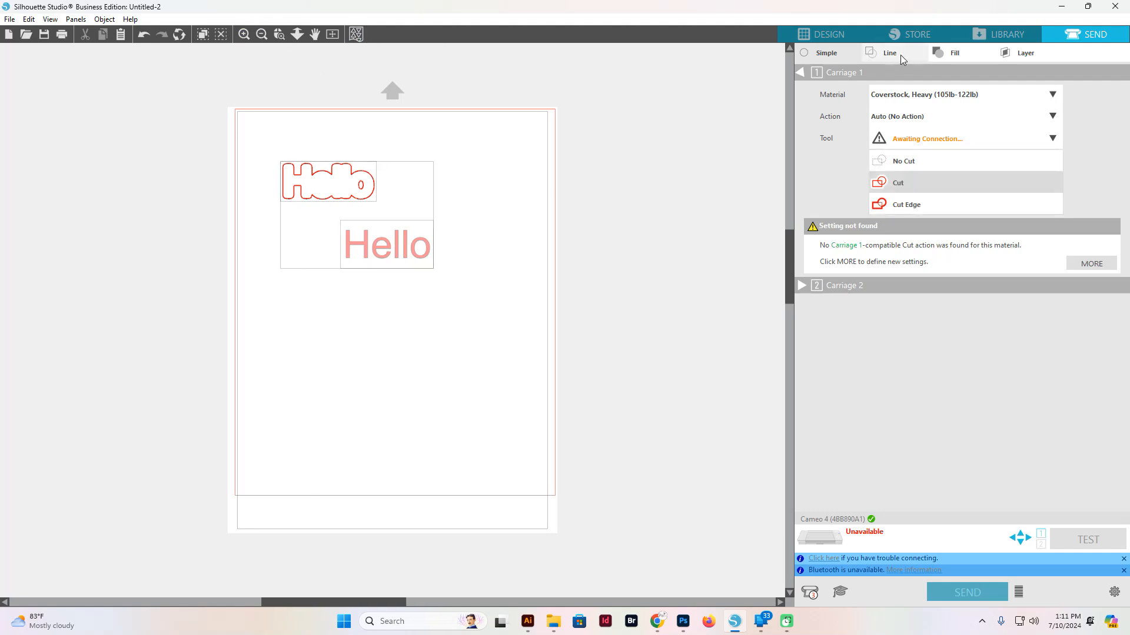
- Return to the design view and align the text and outline on their horizontal and vertical centres
{"action": "left_click", "coordinate": [822, 34]}
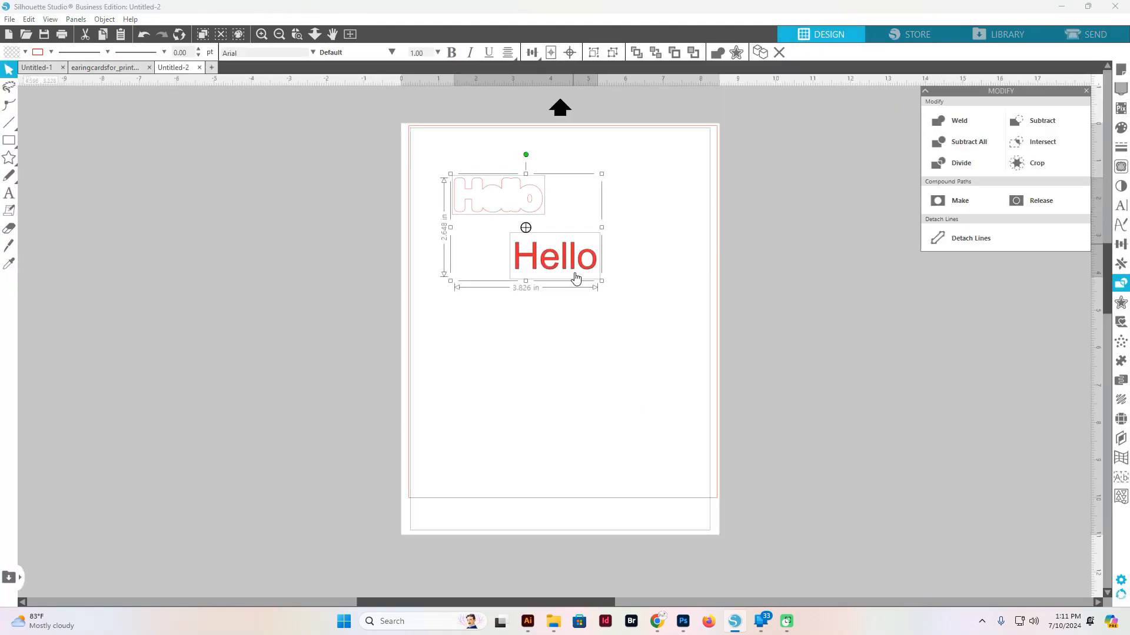
{"action": "left_click", "coordinate": [539, 53]}
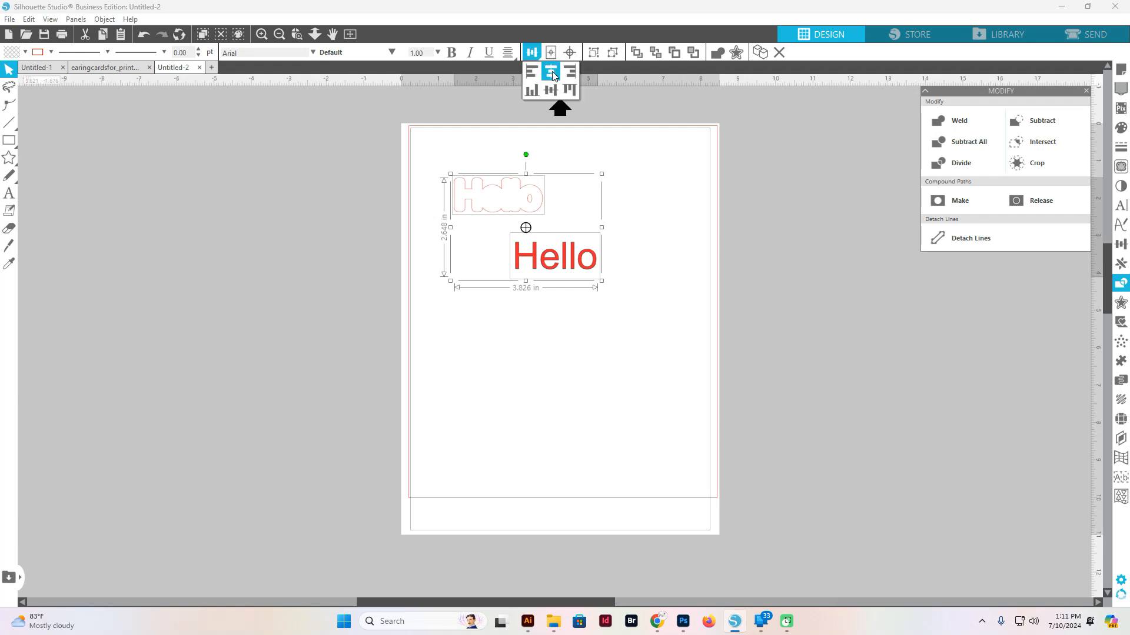
{"action": "left_click", "coordinate": [552, 72]}
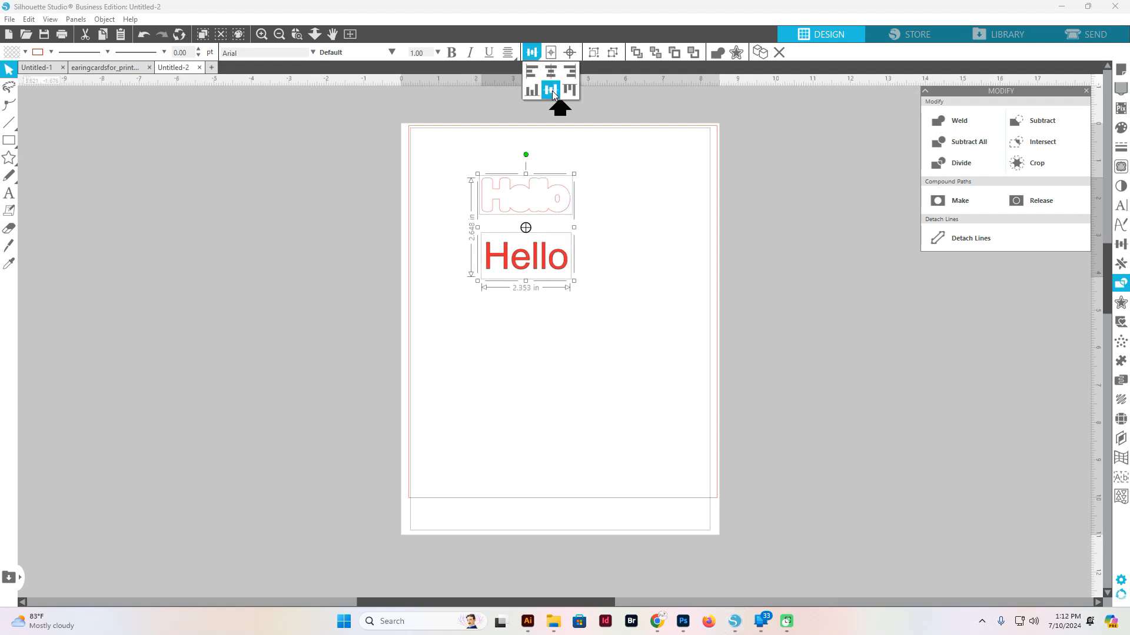
{"action": "left_click", "coordinate": [553, 93]}
{"action": "left_click", "coordinate": [607, 202]}
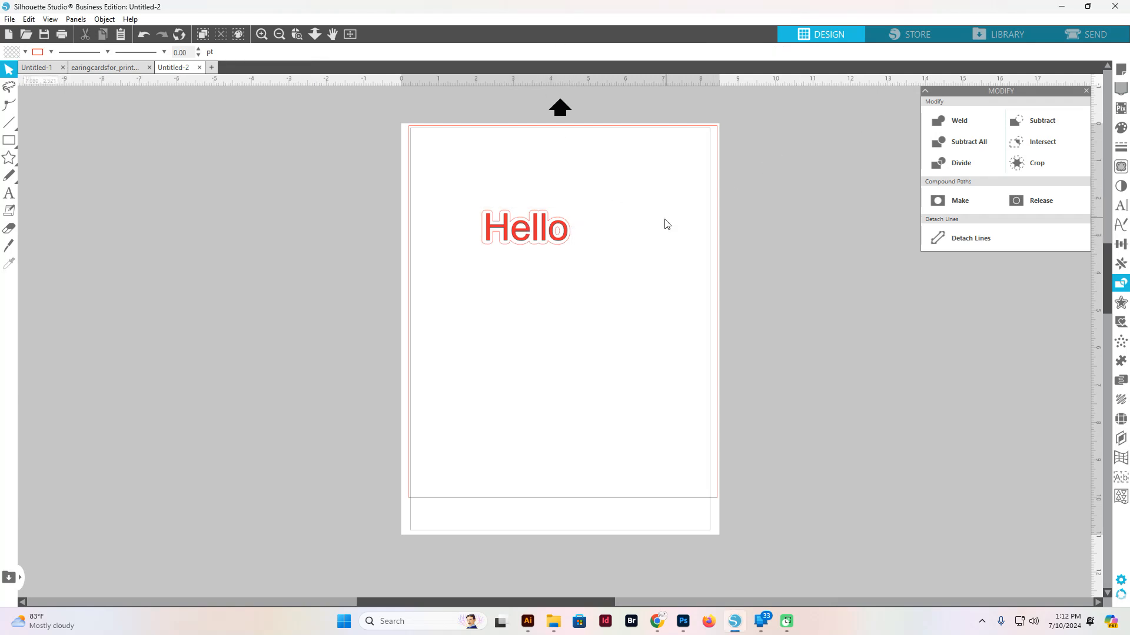
- Nudge the offset outline right and left around the "Hello" text
{"action": "left_click", "coordinate": [555, 249]}
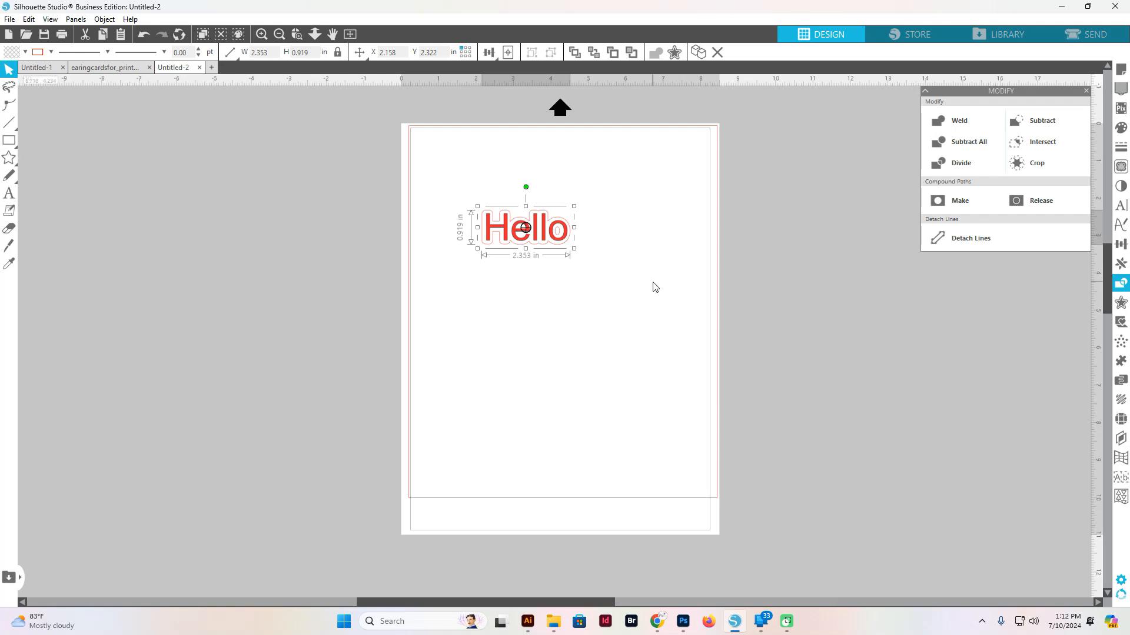
{"action": "key", "text": "Right"}
{"action": "key", "text": "Left"}
{"action": "key", "text": "Left"}
{"action": "key", "text": "Right"}
- Check the design in the send view, return to the design view and set the cutting mat to Cameo 12 x 12 in
{"action": "left_click", "coordinate": [1086, 34]}
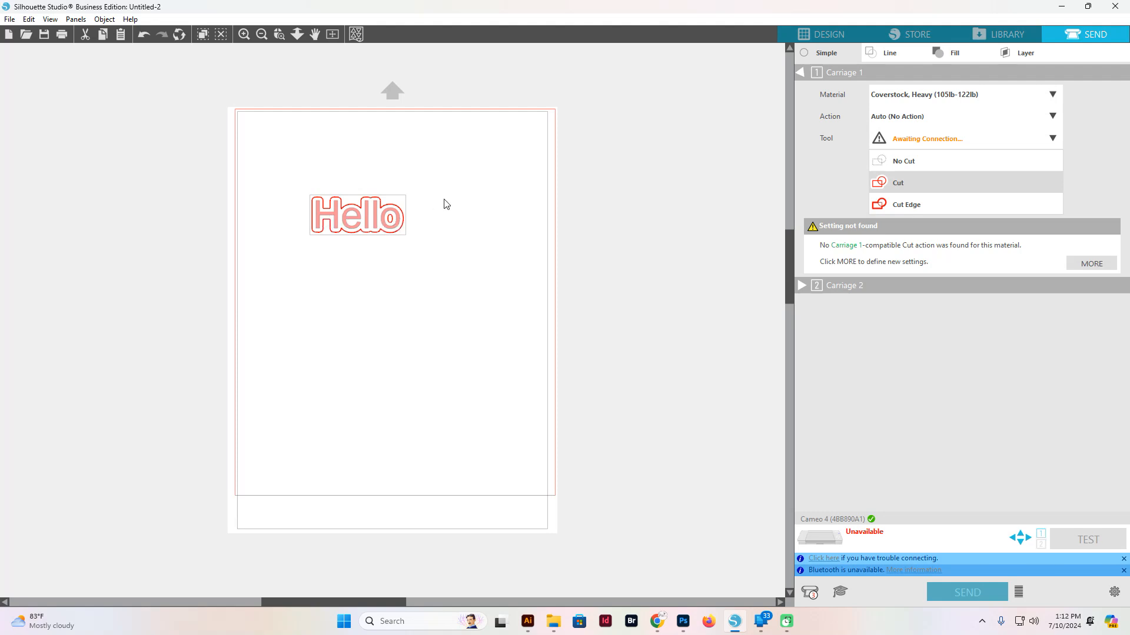
{"action": "left_click", "coordinate": [839, 33]}
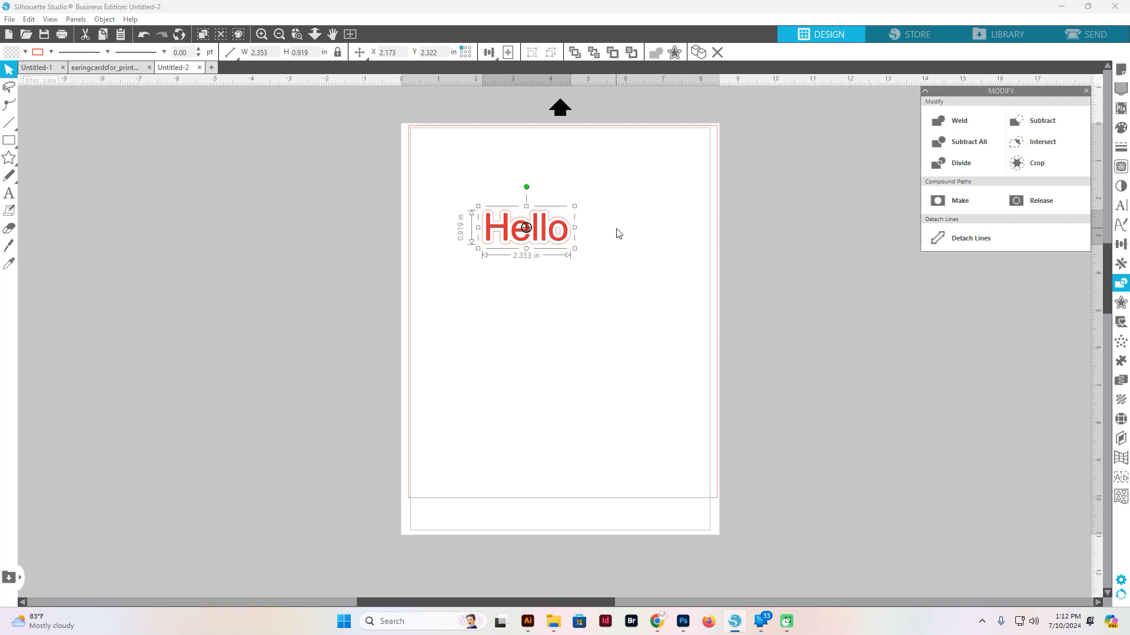
{"action": "left_click", "coordinate": [1121, 69]}
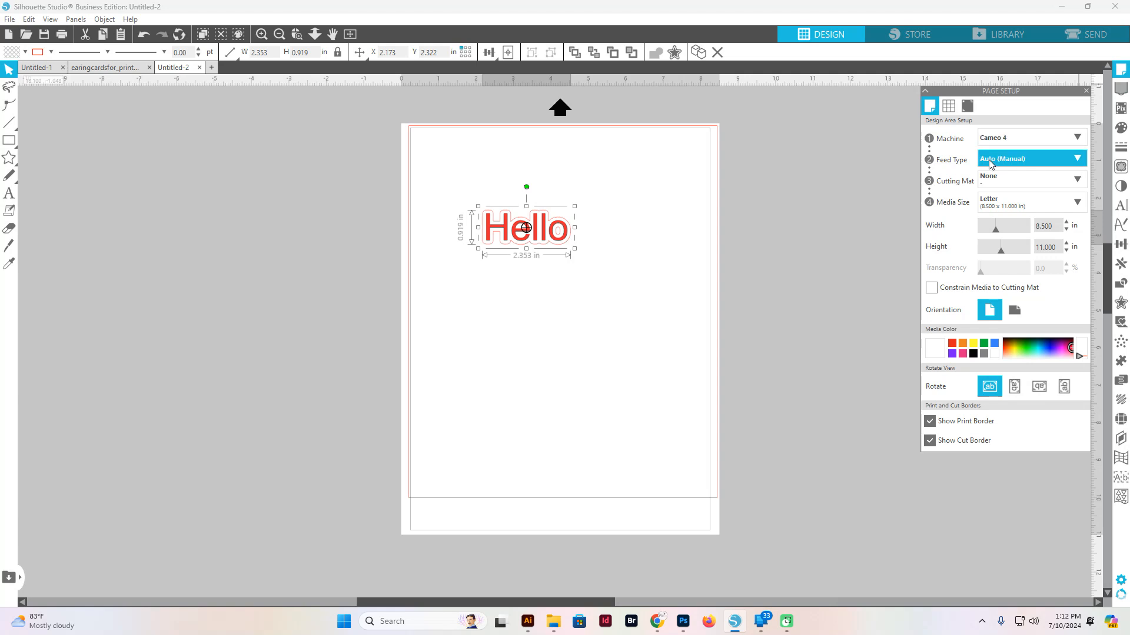
{"action": "left_click", "coordinate": [982, 181]}
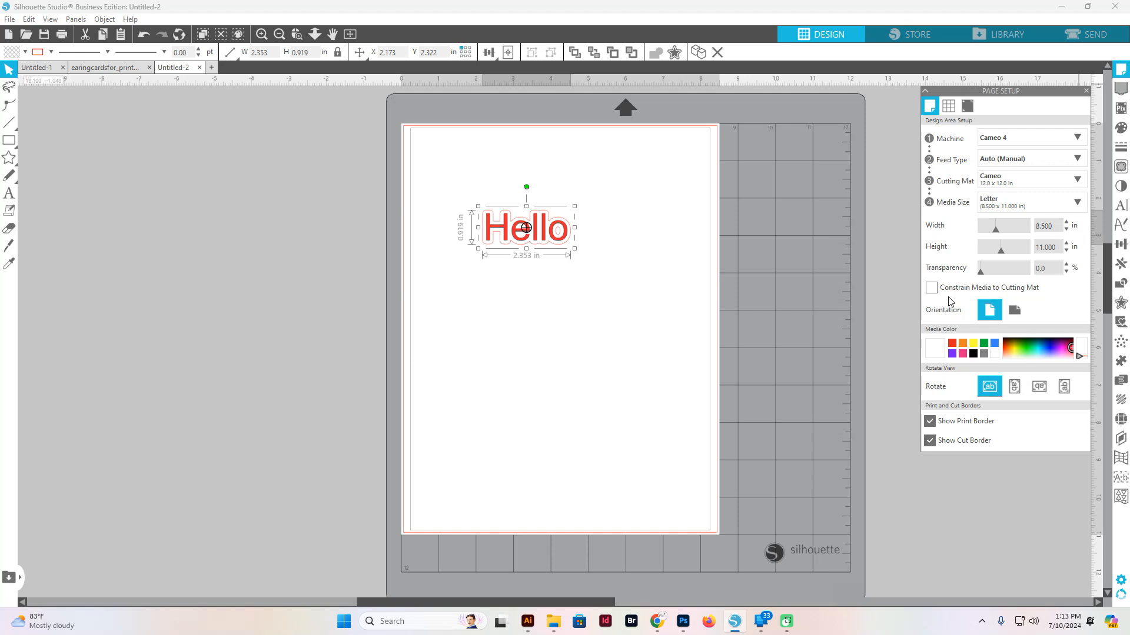
- Switch the print border and the cut border off and back on
{"action": "left_click", "coordinate": [930, 422]}
{"action": "left_click", "coordinate": [930, 421]}
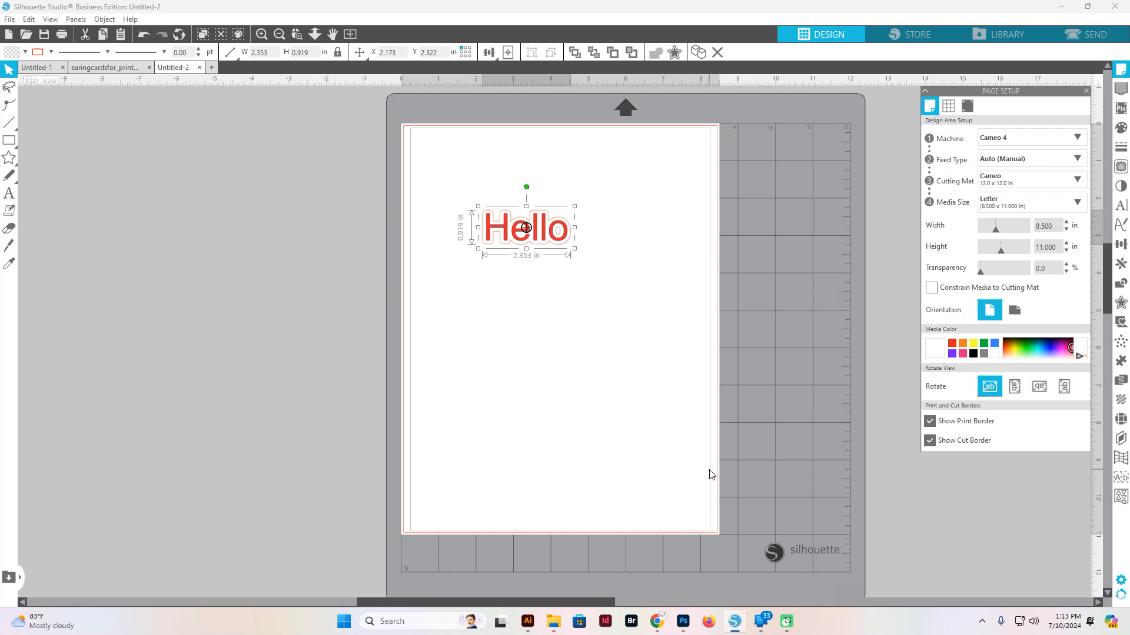
{"action": "left_click", "coordinate": [930, 441]}
{"action": "left_click", "coordinate": [930, 441]}
- Review the page's grid options and turn on the registration marks
{"action": "left_click", "coordinate": [949, 107]}
{"action": "left_click", "coordinate": [1043, 179]}
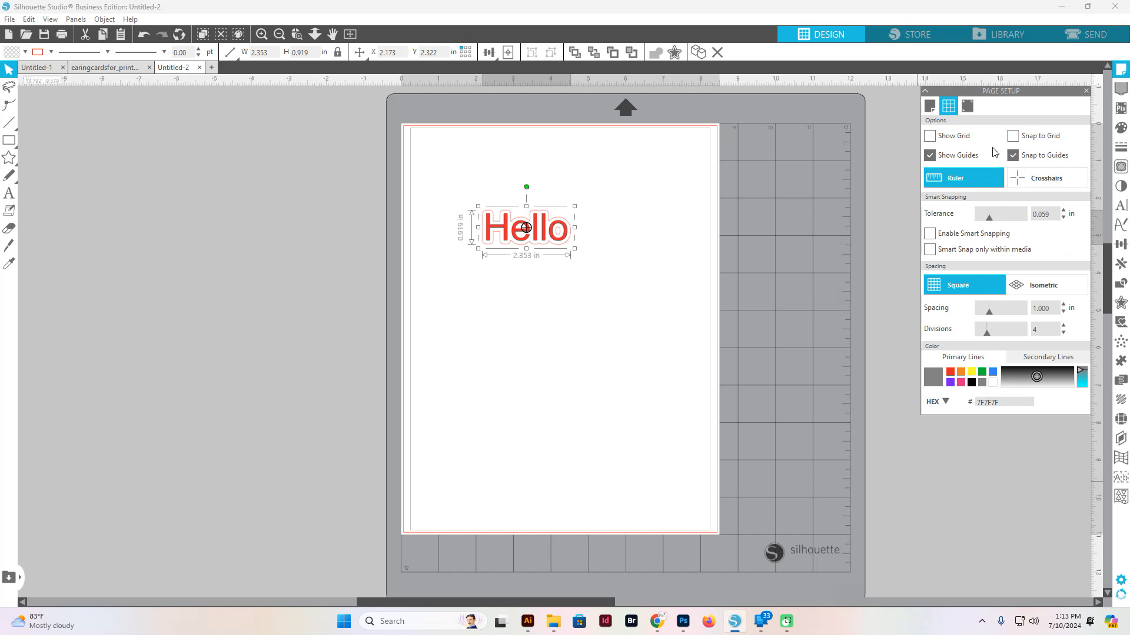
{"action": "left_click", "coordinate": [967, 109]}
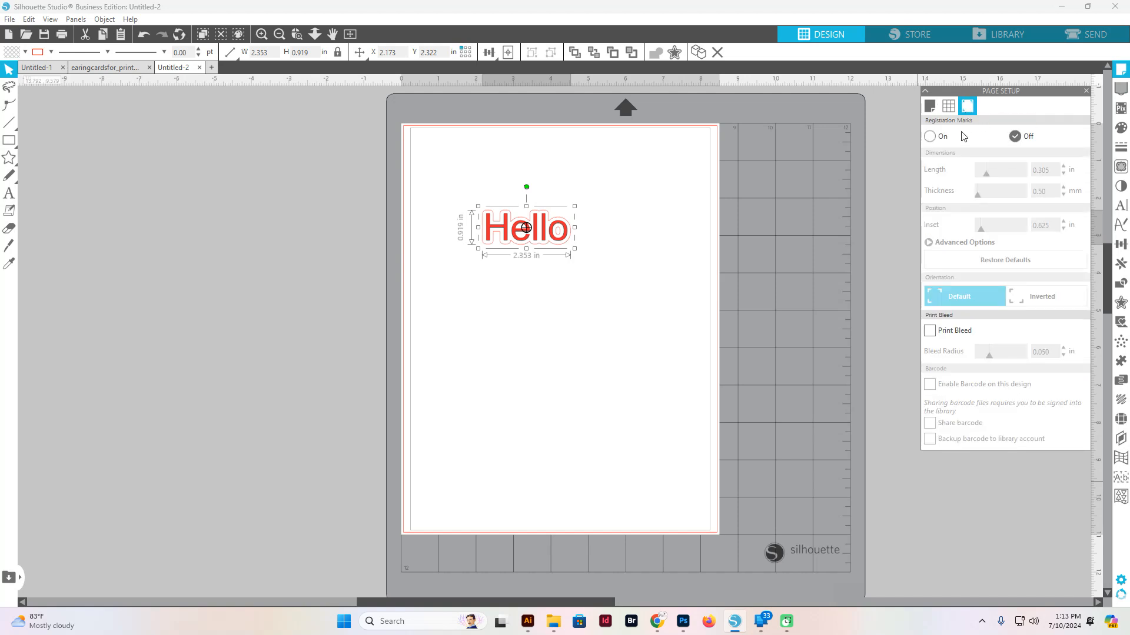
{"action": "left_click", "coordinate": [931, 138]}
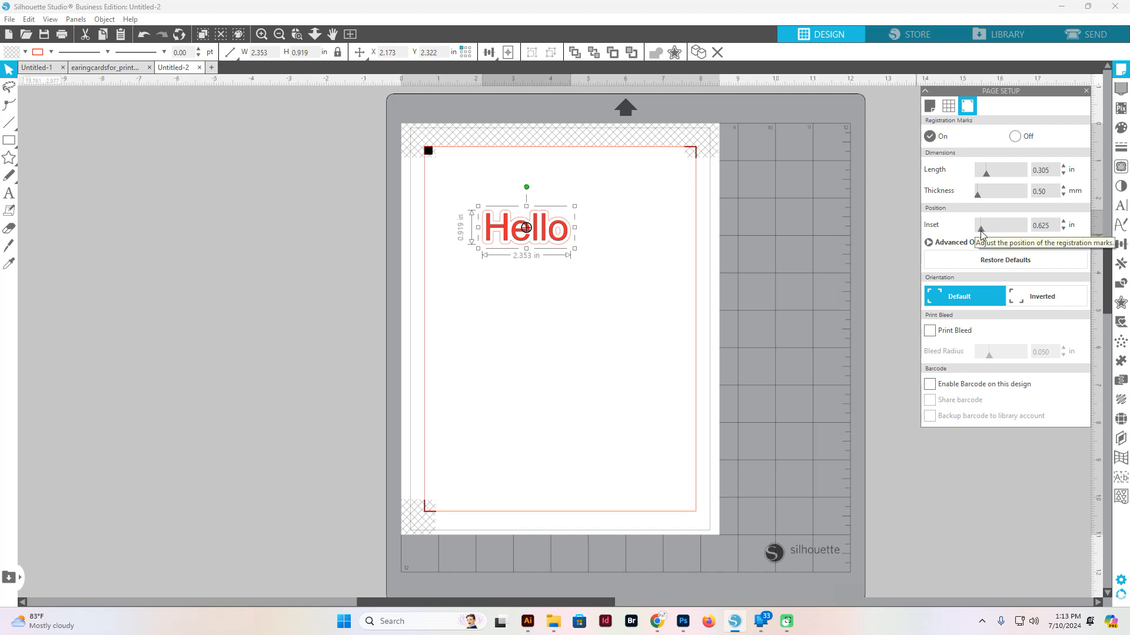
- Select the "Hello" text with its outline and spread ten copies of the pair over the page inside the registration marks
{"action": "left_click_drag", "start_coordinate": [593, 179], "coordinate": [445, 275]}
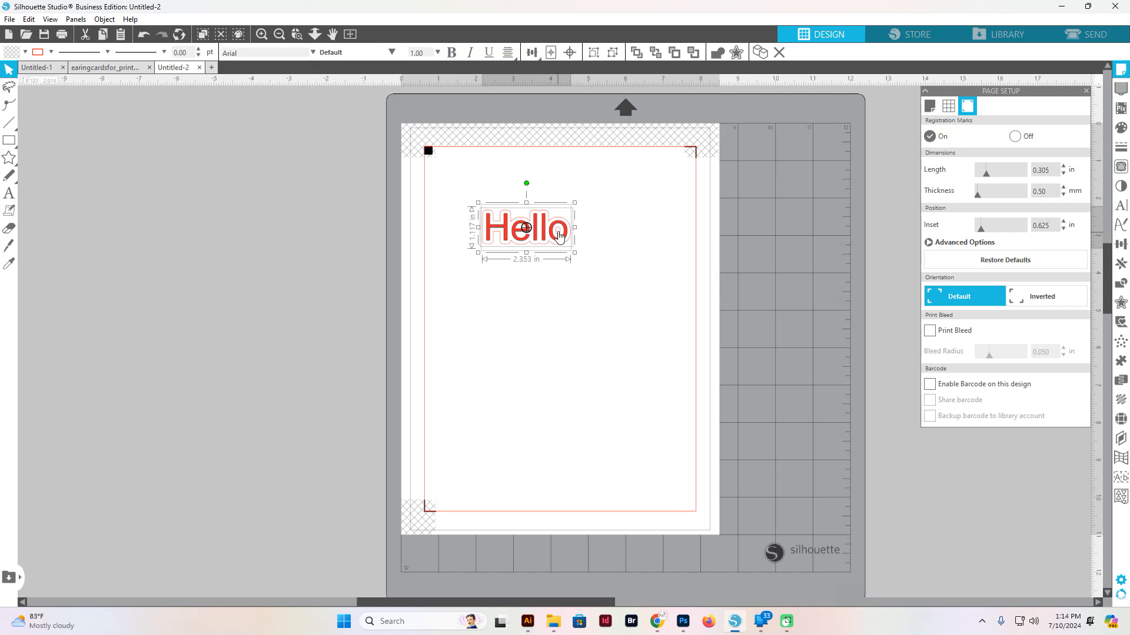
{"action": "left_click_drag", "start_coordinate": [553, 234], "coordinate": [651, 339]}
{"action": "left_click_drag", "start_coordinate": [682, 259], "coordinate": [499, 443]}
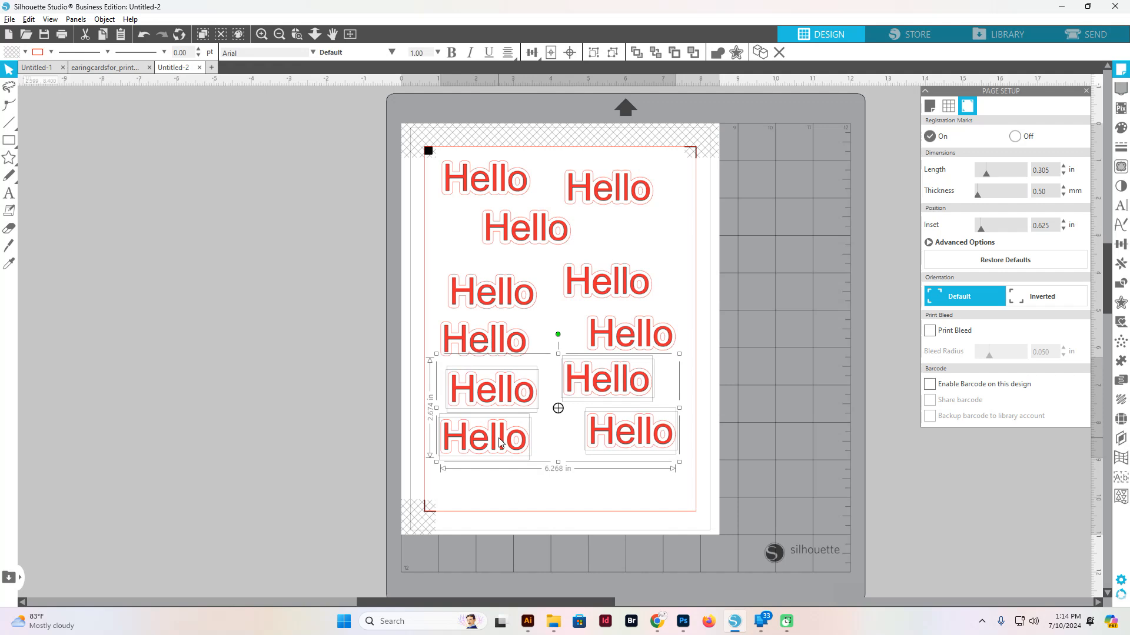
{"action": "left_click", "coordinate": [694, 410]}
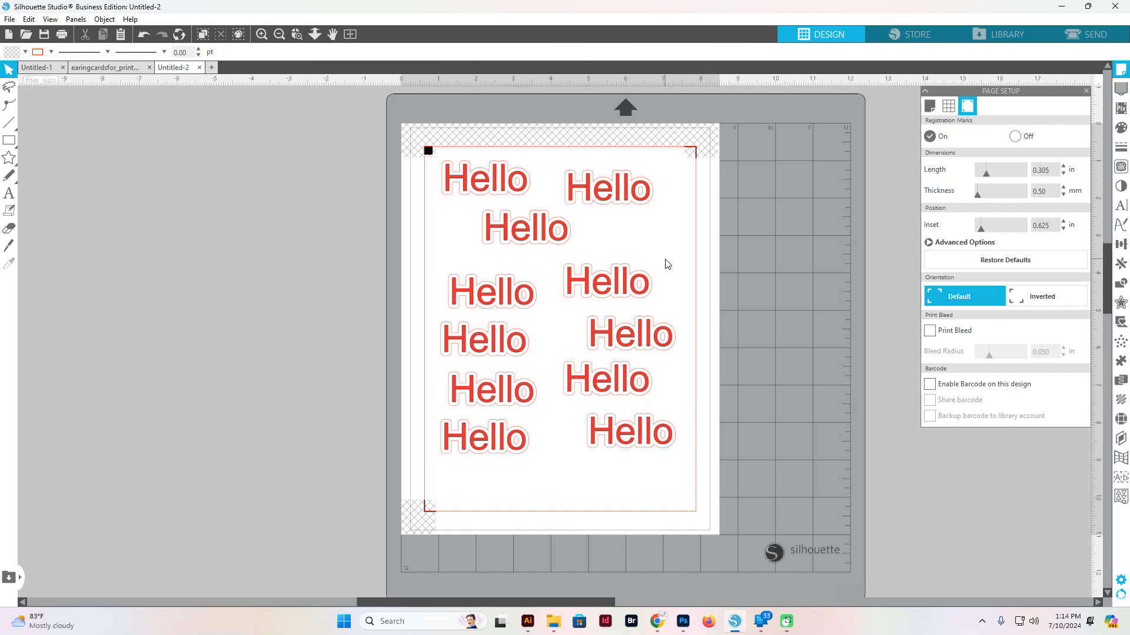
{"action": "left_click_drag", "start_coordinate": [519, 232], "coordinate": [482, 231]}
{"action": "left_click", "coordinate": [492, 232]}
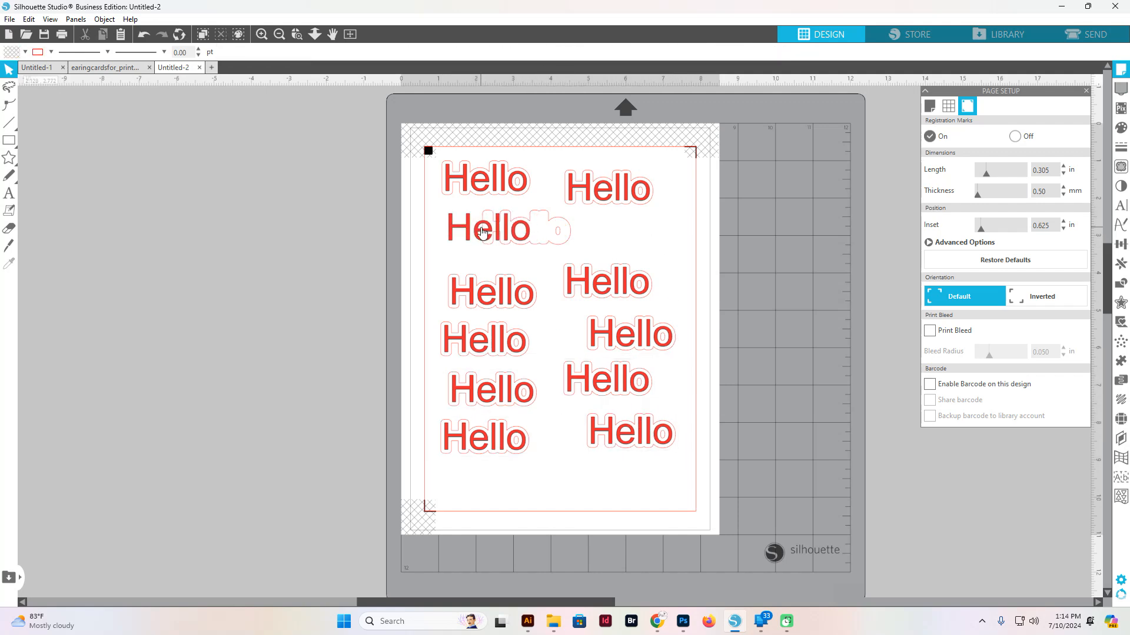
{"action": "key", "text": "ctrl+z"}
{"action": "key", "text": "ctrl+z"}
- Move the "Hello" between the two columns and the topmost one, each with its outline, into line with the left column
{"action": "left_click", "coordinate": [487, 244]}
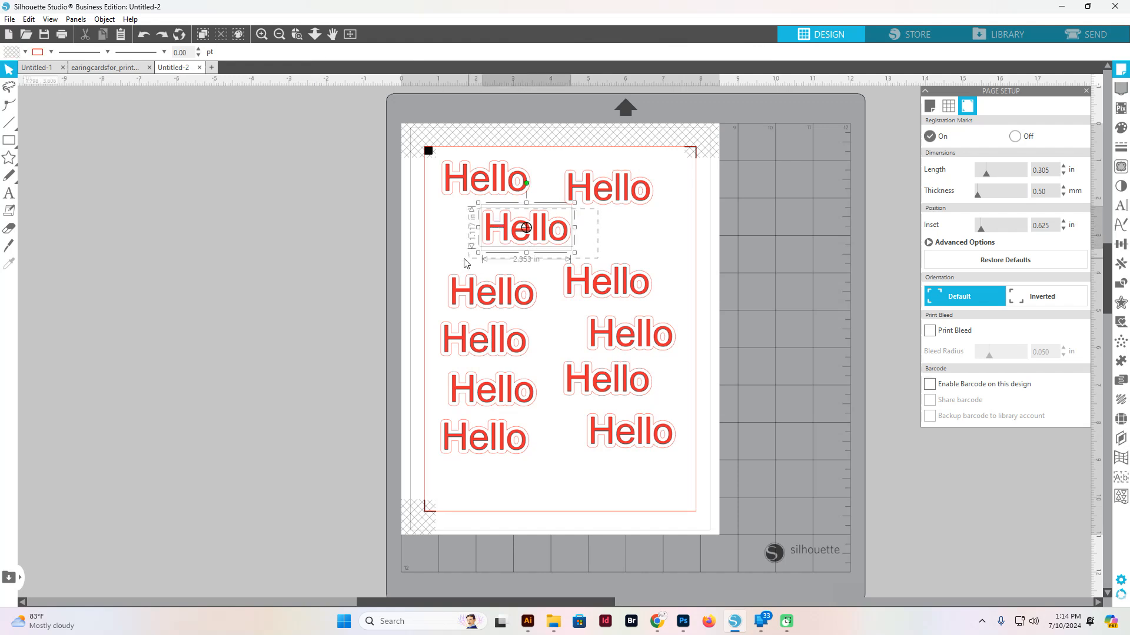
{"action": "left_click_drag", "start_coordinate": [539, 236], "coordinate": [507, 247]}
{"action": "left_click", "coordinate": [556, 226]}
{"action": "left_click", "coordinate": [484, 185]}
{"action": "left_click_drag", "start_coordinate": [481, 193], "coordinate": [492, 207]}
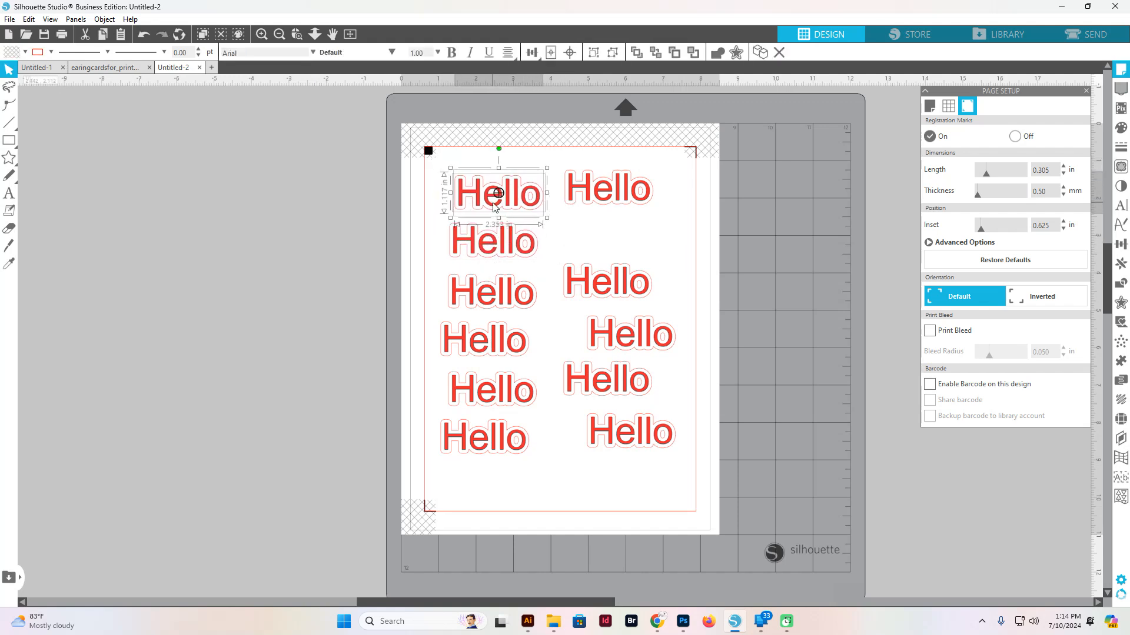
{"action": "left_click", "coordinate": [562, 234]}
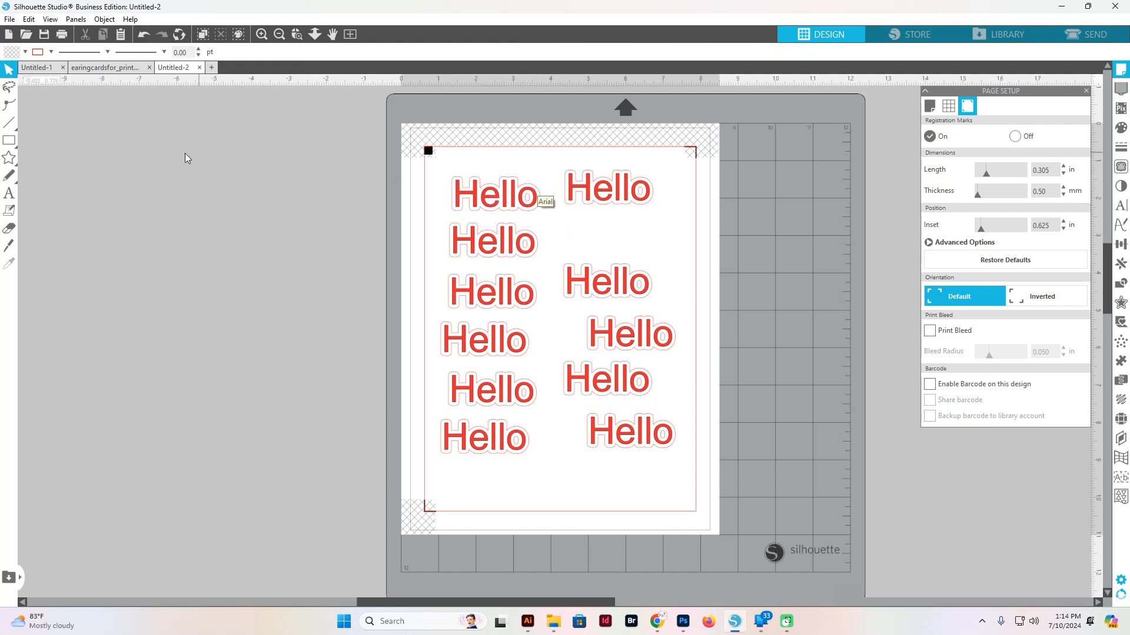
- Draw a horizontal line across the page below the top registration marks and a vertical line about 10.17 in tall near the page's right edge
{"action": "left_click", "coordinate": [9, 122]}
{"action": "mouse_move", "coordinate": [403, 157]}
{"action": "left_mouse_down"}
{"action": "mouse_move", "coordinate": [717, 158]}
{"action": "mouse_move", "coordinate": [685, 151]}
{"action": "mouse_move", "coordinate": [685, 532]}
{"action": "left_mouse_up"}
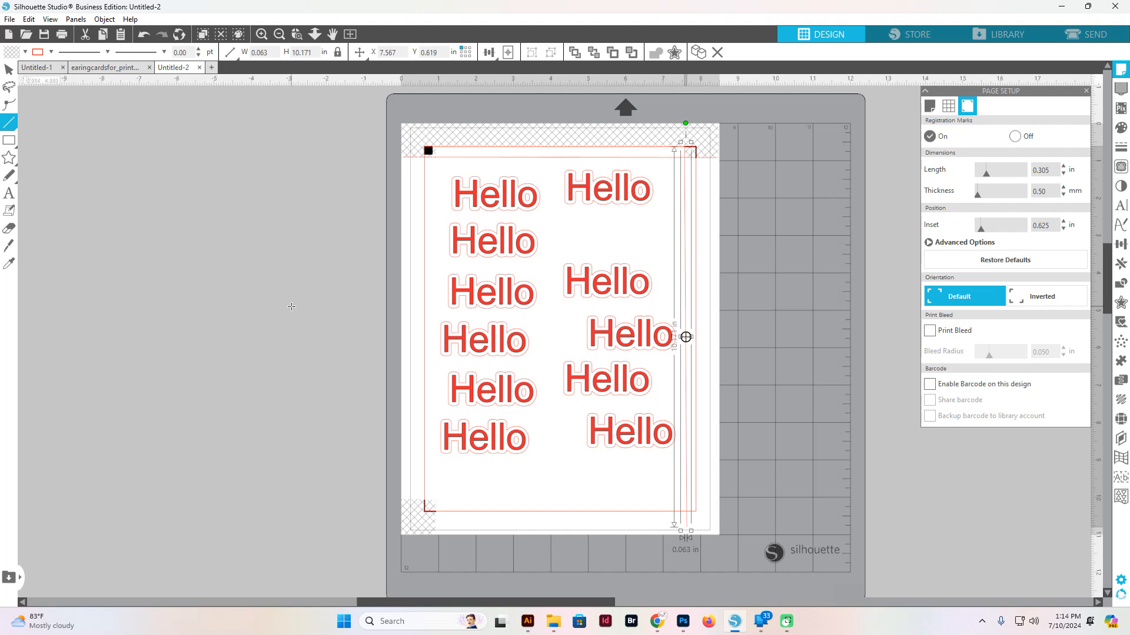
{"action": "left_click", "coordinate": [9, 70]}
{"action": "left_click", "coordinate": [128, 138]}
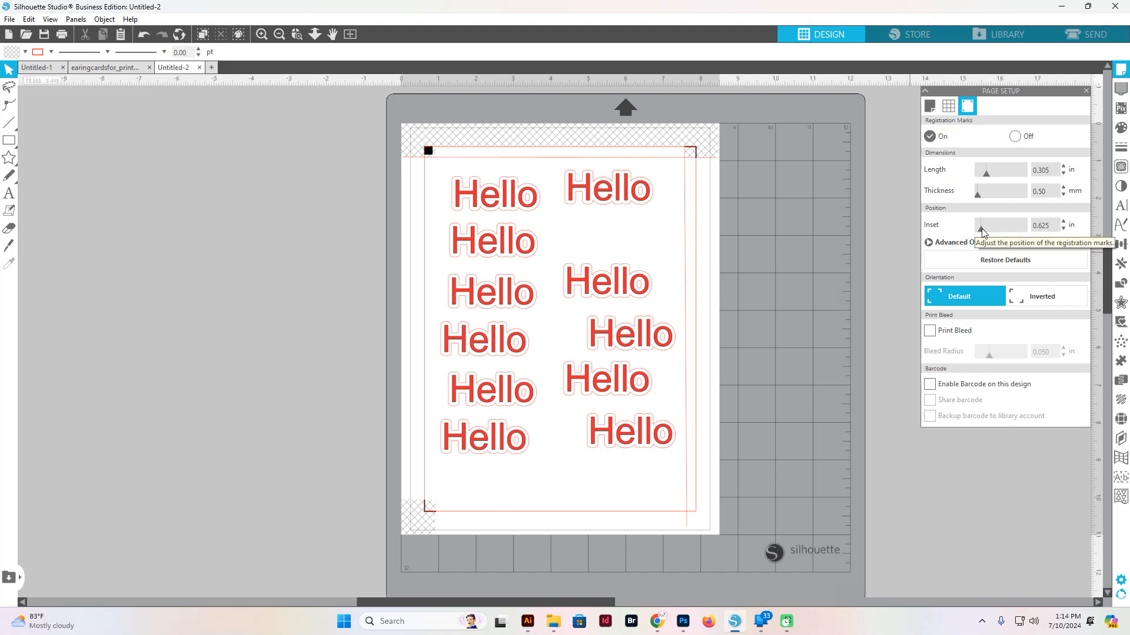
- Set the registration marks' inset to 0.394 in and review the page size, grid and registration mark settings
{"action": "left_click_drag", "start_coordinate": [981, 232], "coordinate": [975, 235]}
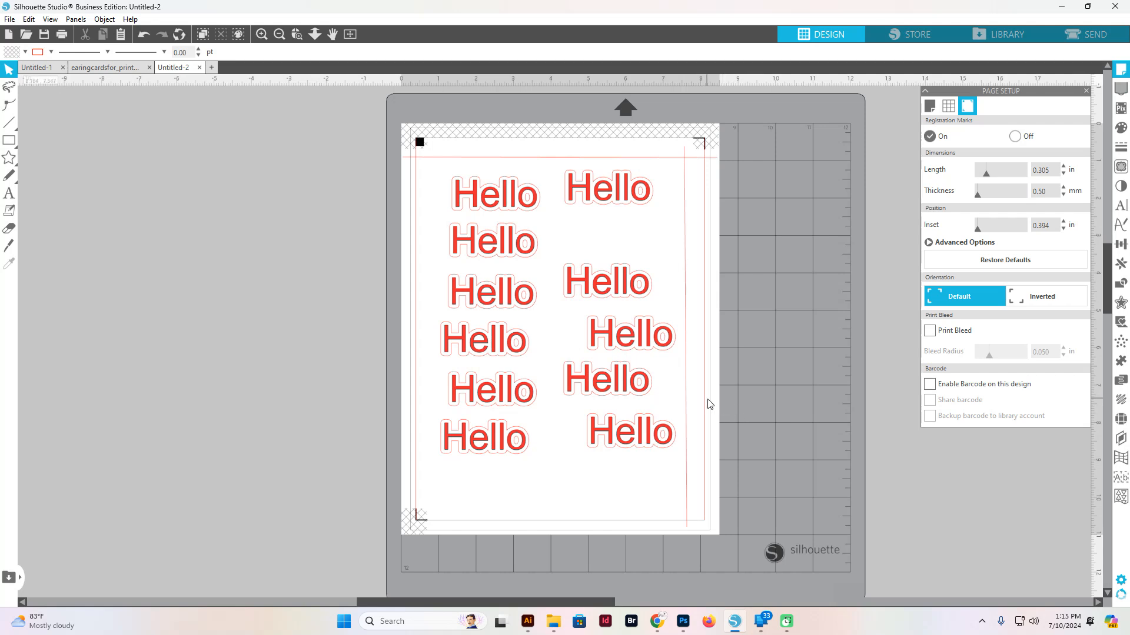
{"action": "left_click", "coordinate": [931, 108]}
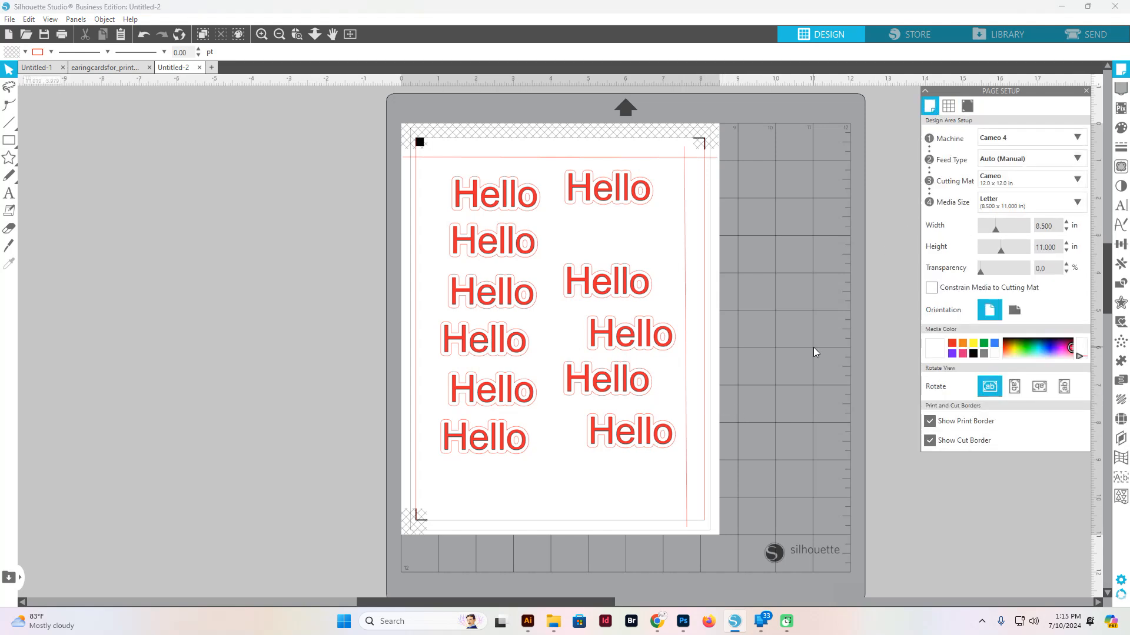
{"action": "left_click", "coordinate": [948, 106]}
{"action": "left_click", "coordinate": [932, 109]}
{"action": "left_click", "coordinate": [968, 107]}
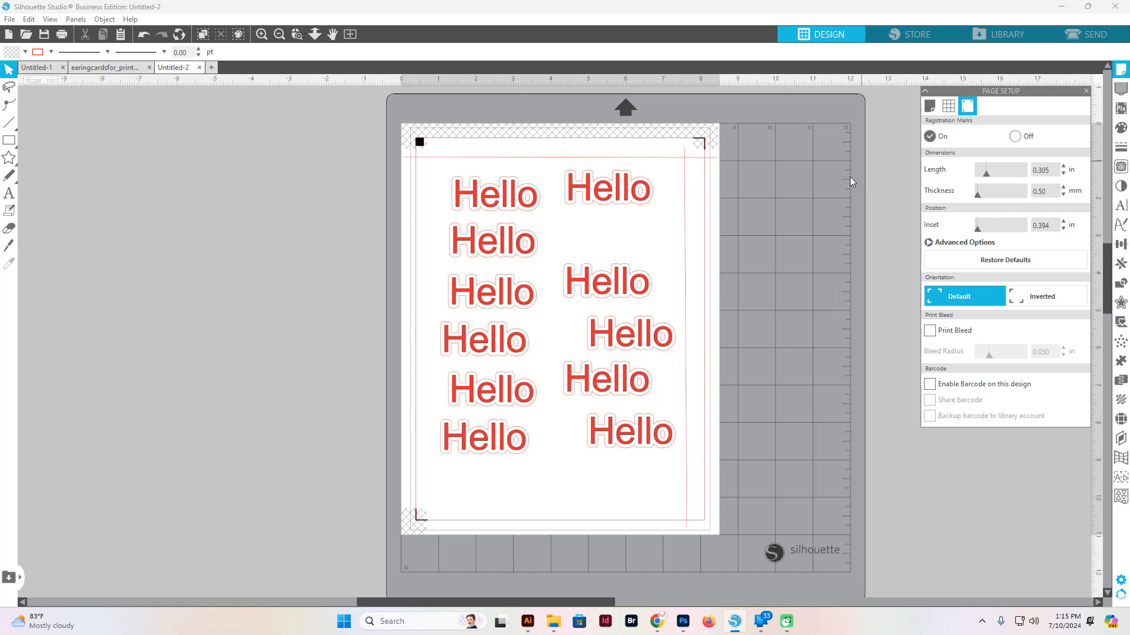
{"action": "left_click", "coordinate": [644, 210]}
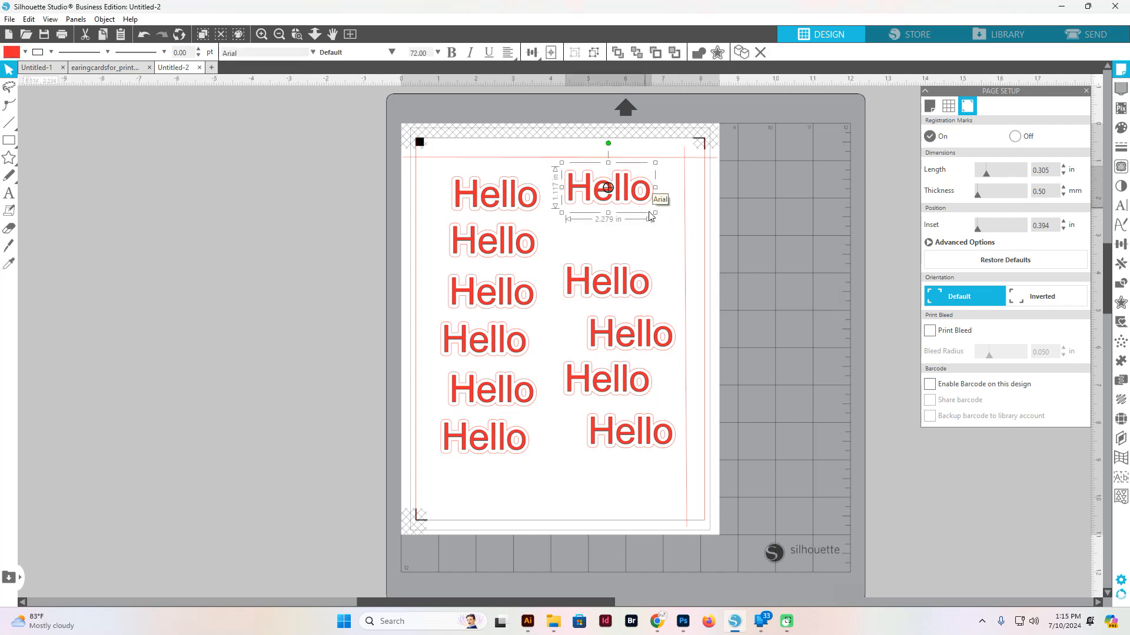
{"action": "left_click", "coordinate": [673, 227]}
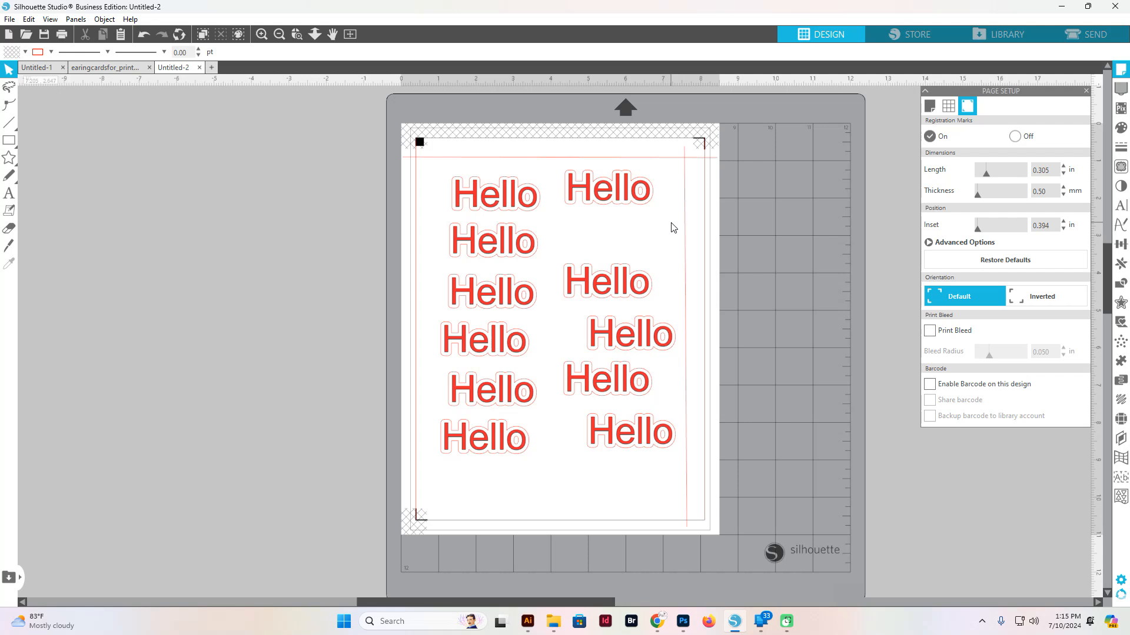
{"action": "key", "text": "super+e"}
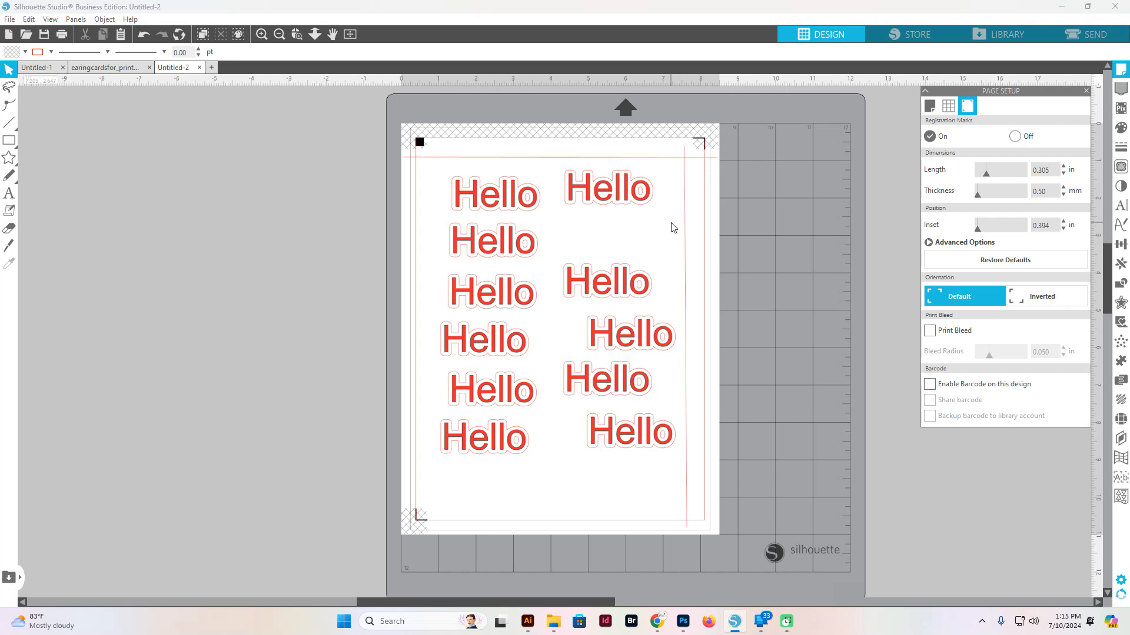